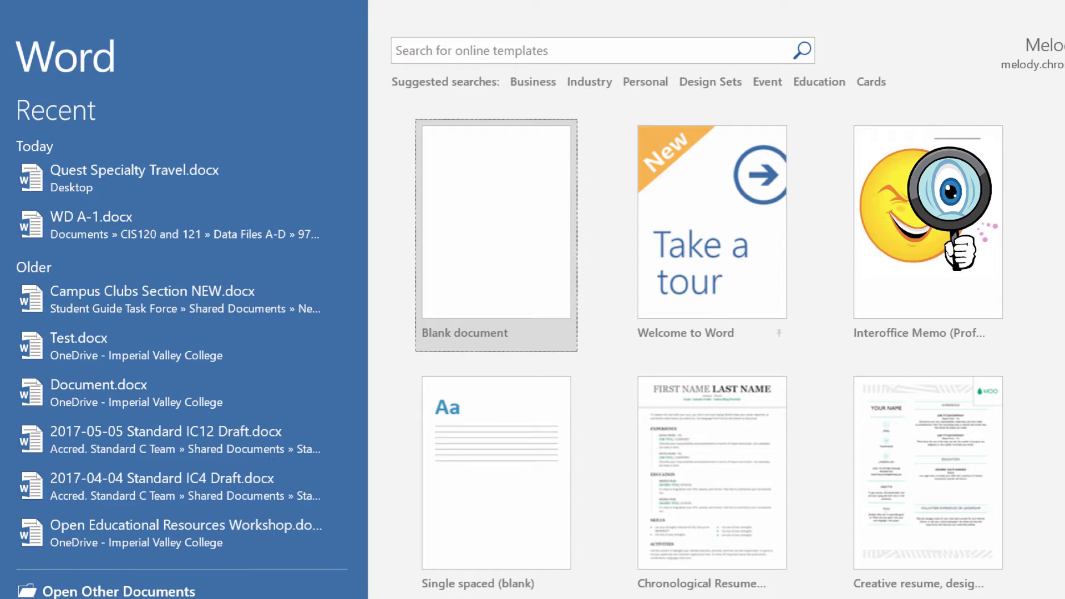
Create Document1 as a blank document from the Word start screen
key(Return)
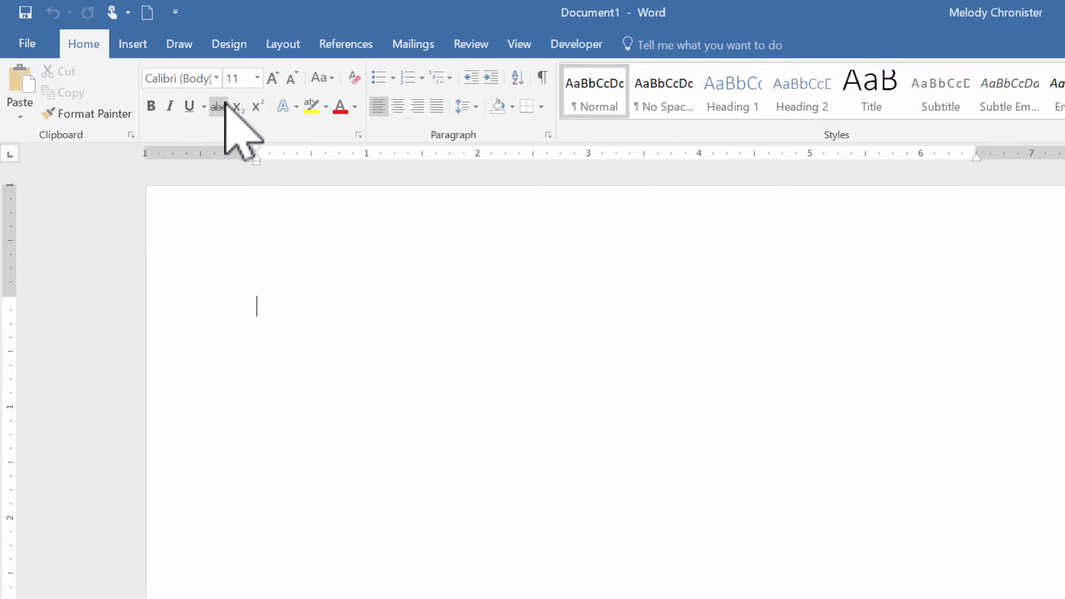
Open WD B-1.docx and scroll through the Quest Specialty Travel press release
click(27, 45)
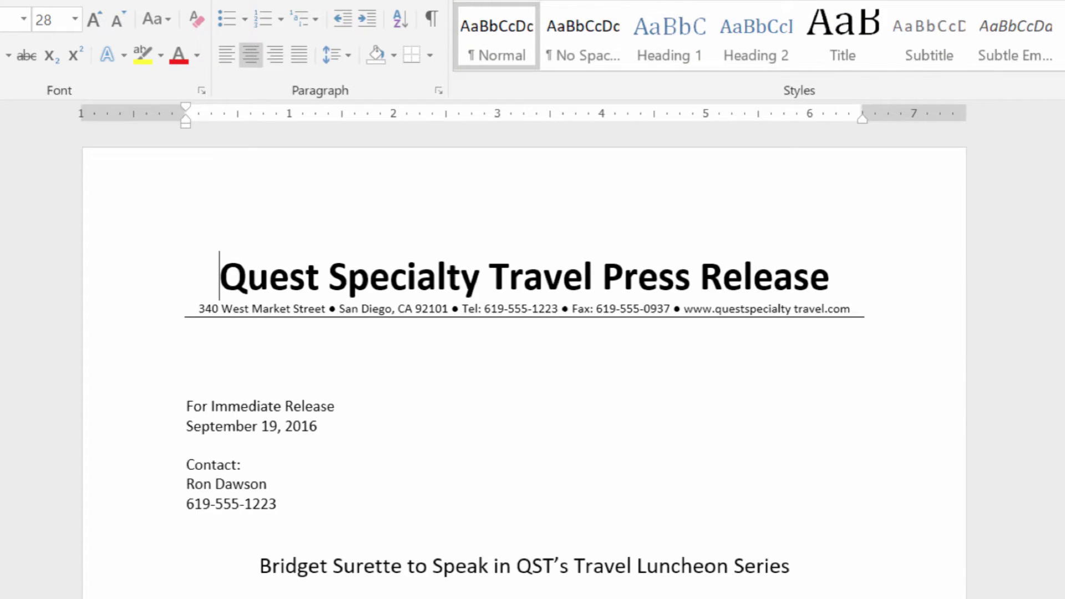
scroll(1019, 411, down, 2)
scroll(1018, 410, down, 1)
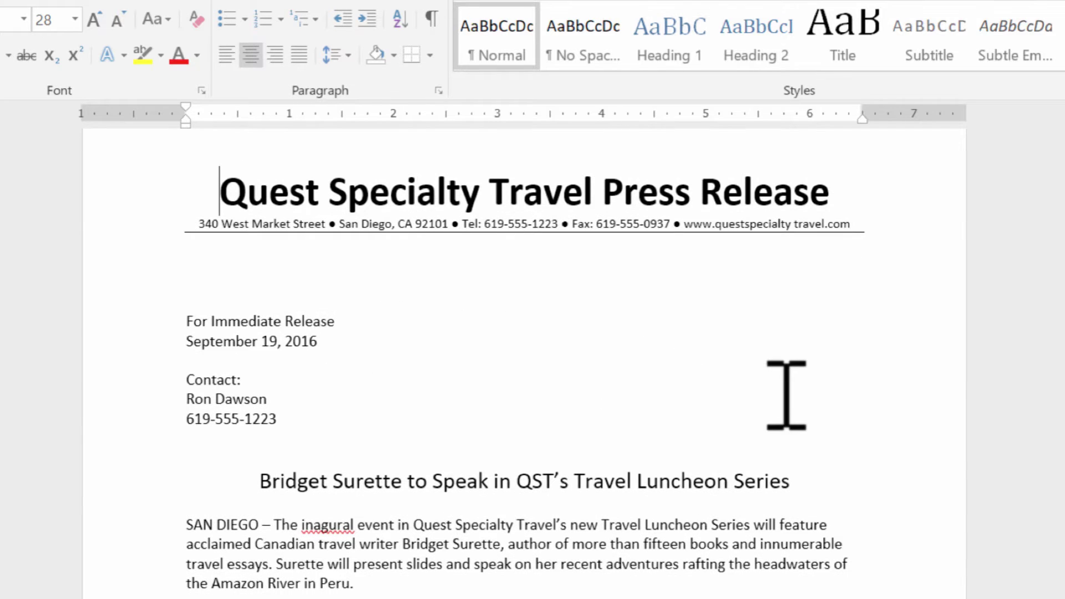
scroll(784, 388, down, 7)
scroll(784, 392, up, 6)
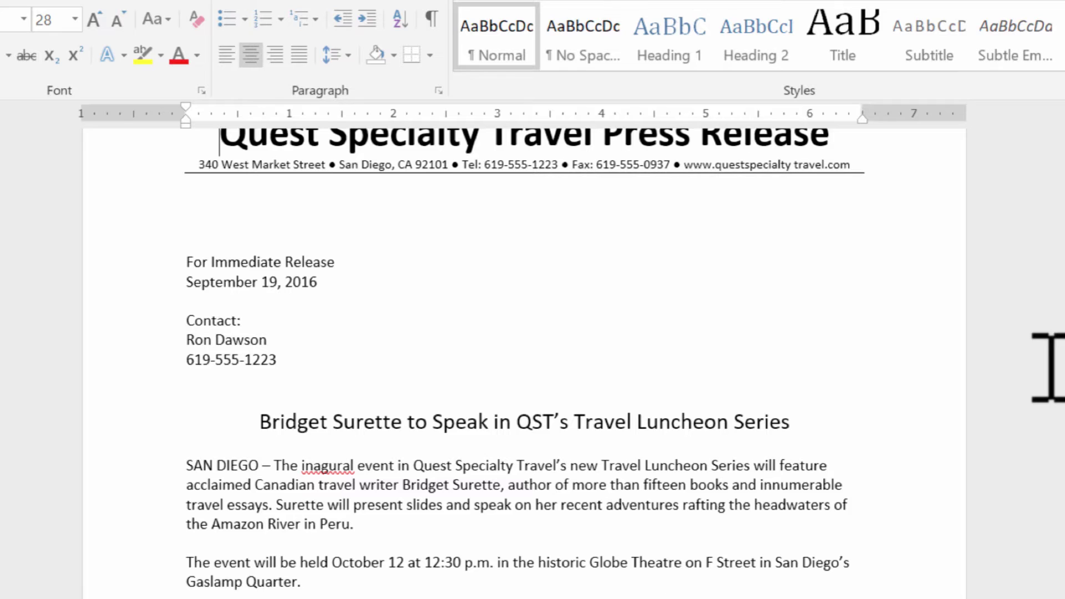
scroll(1047, 366, up, 1)
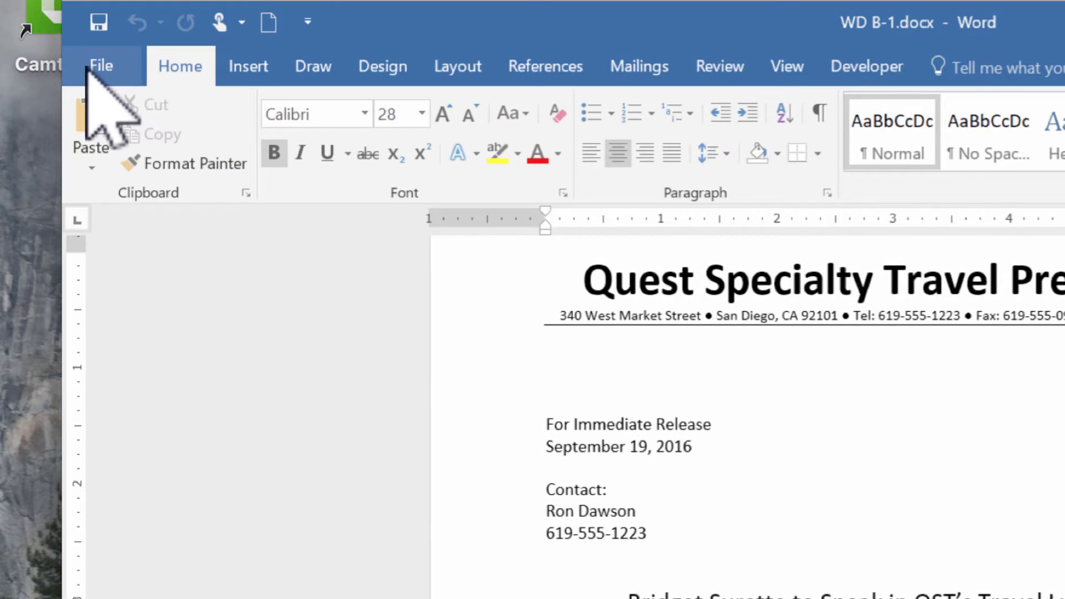
Save a copy of the release as WD B-1 Doc1.docx in Word Unit B
click(95, 66)
click(155, 287)
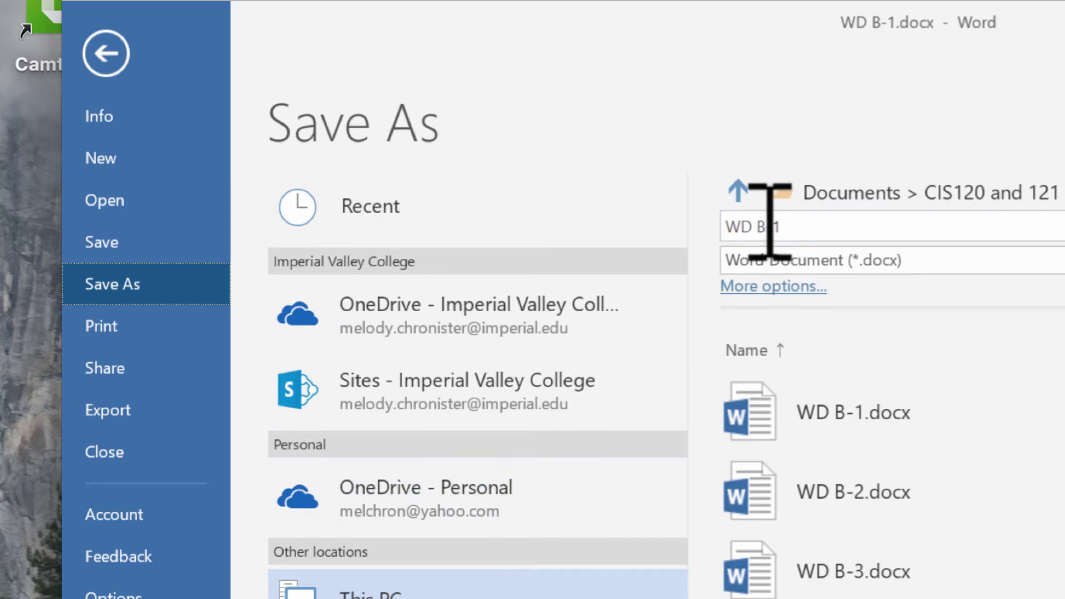
click(776, 227)
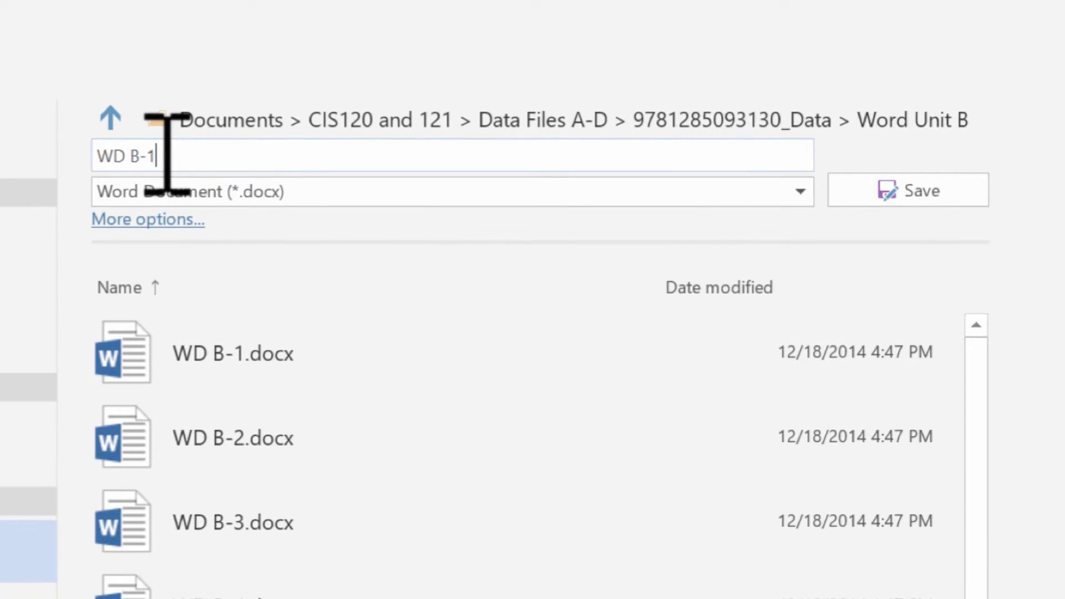
text(Doc2)
key(BackSpace)
text(1)
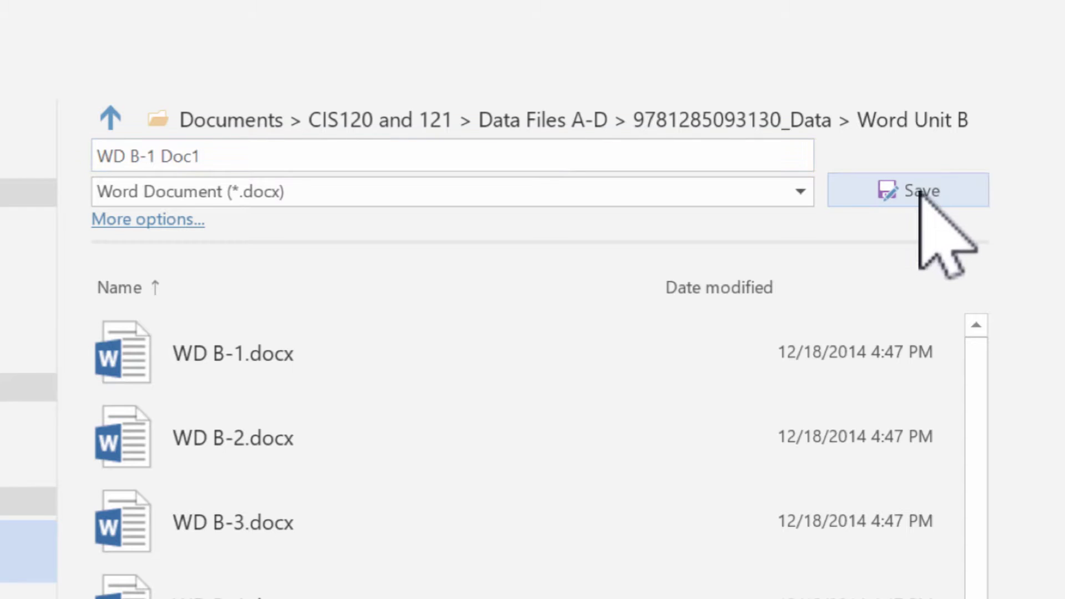
click(920, 190)
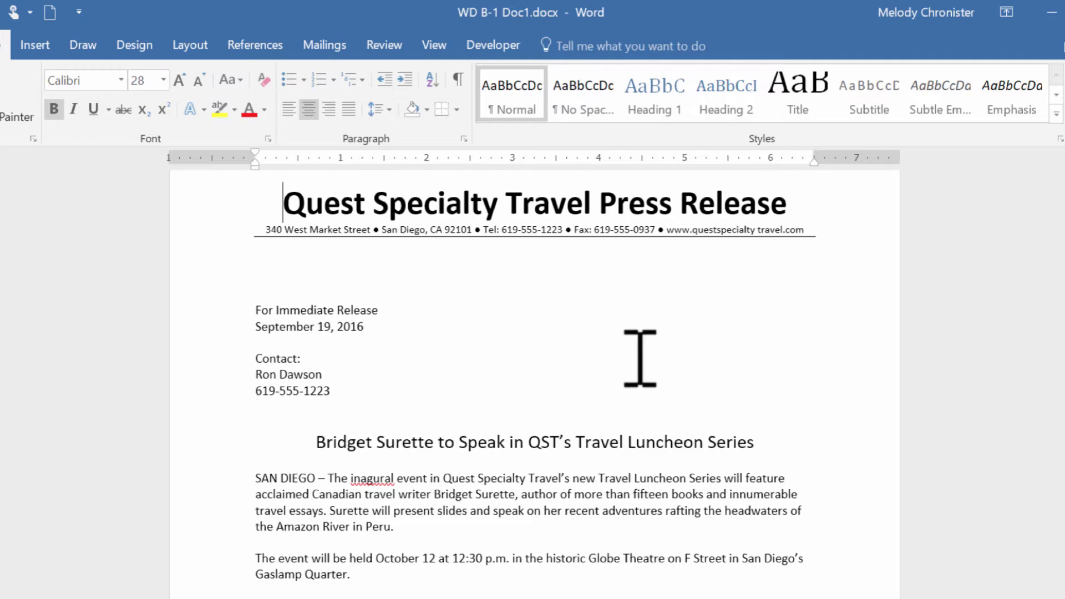
Turn on Show/Hide ¶ formatting marks
scroll(698, 383, down, 1)
scroll(700, 447, down, 4)
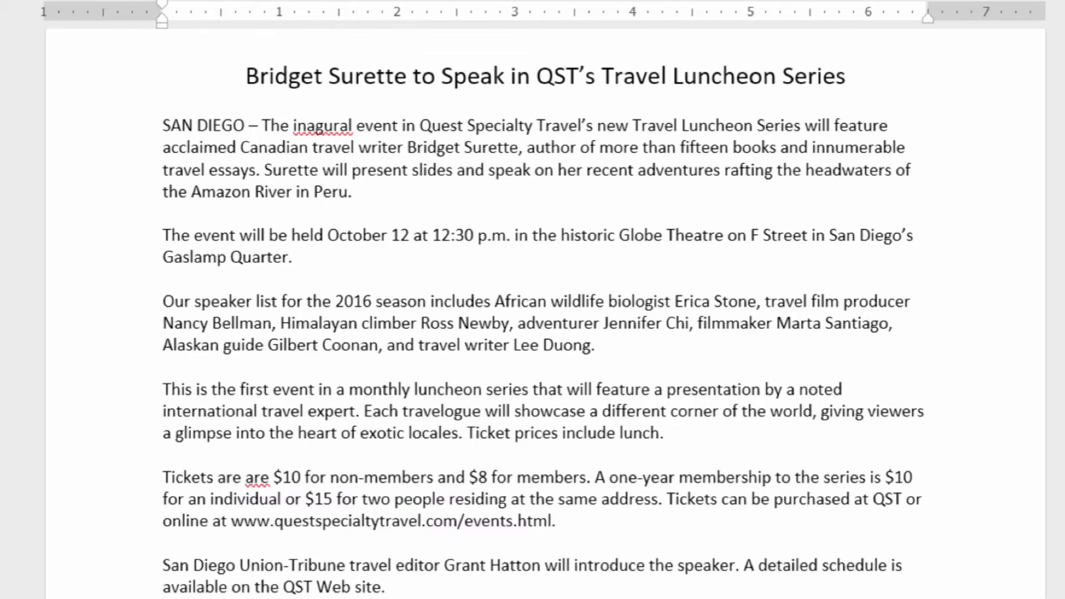
key(ctrl+shift+8)
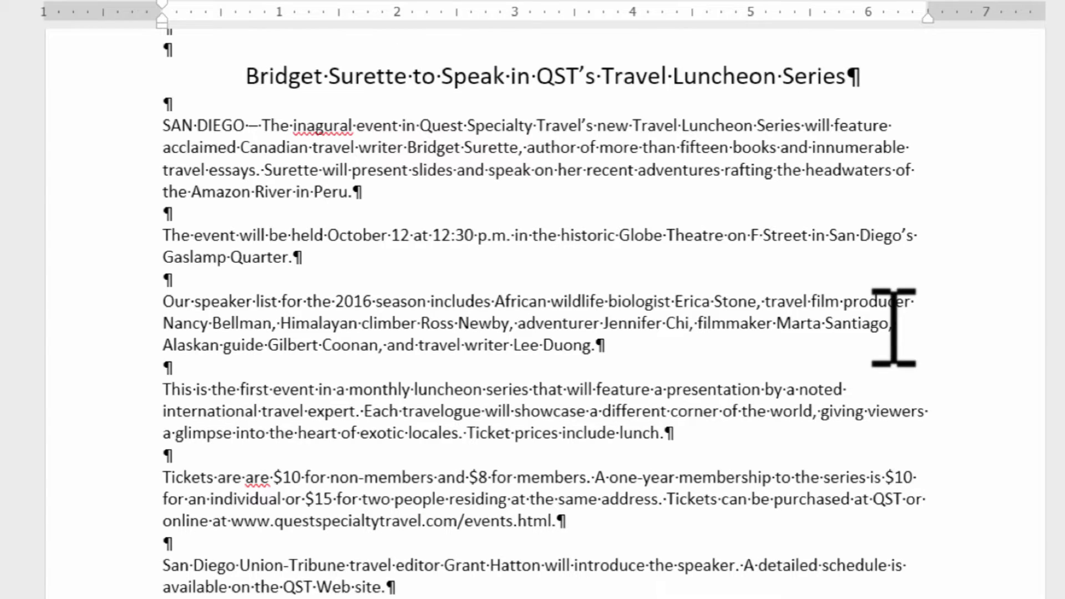
Cut the Alaskan guide and travel writer clause from the end of the speaker list
click(892, 326)
drag(893, 326, 890, 340)
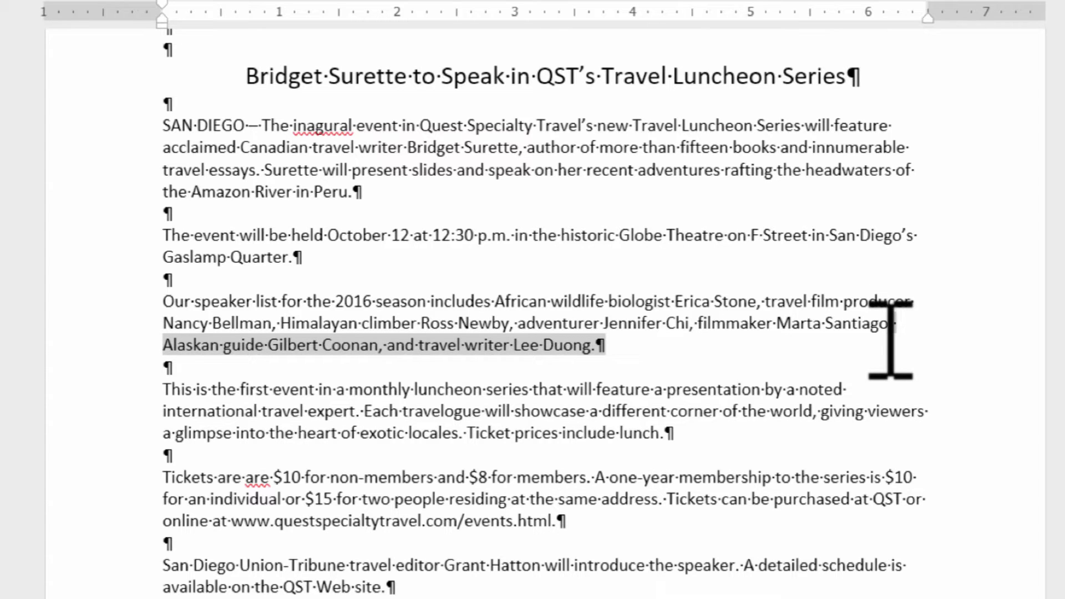
drag(890, 339, 880, 340)
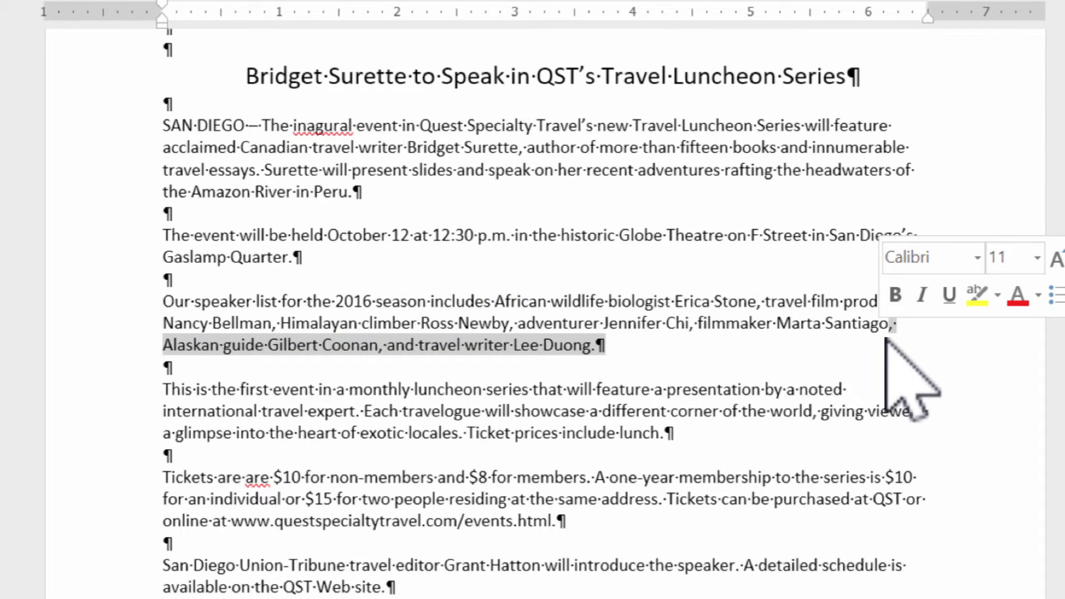
right_click(885, 339)
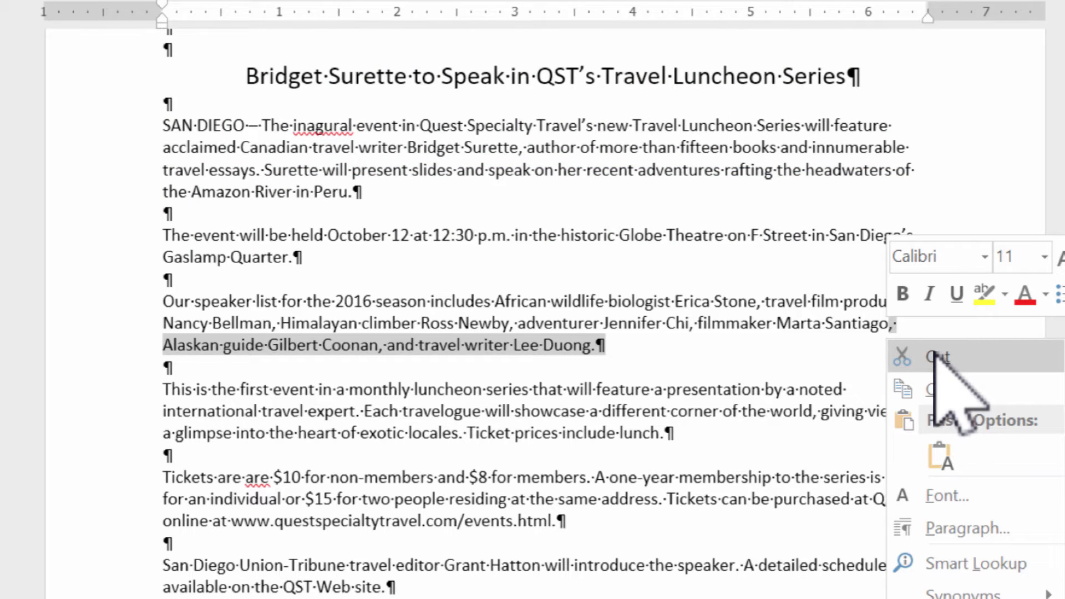
click(937, 358)
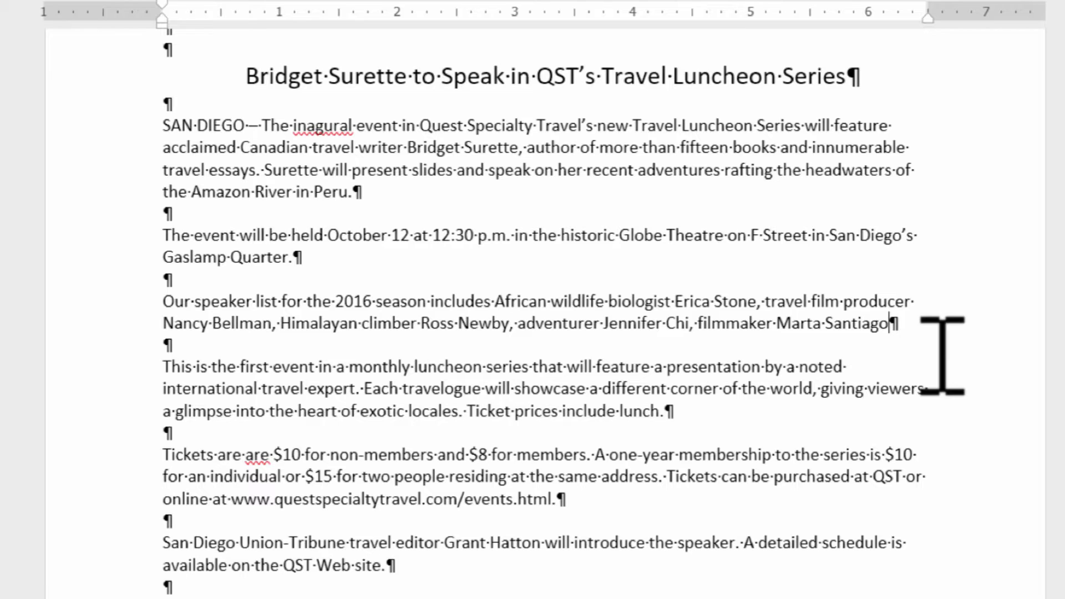
Paste the clause before 'African' in the speaker list using Keep Text Only
click(499, 302)
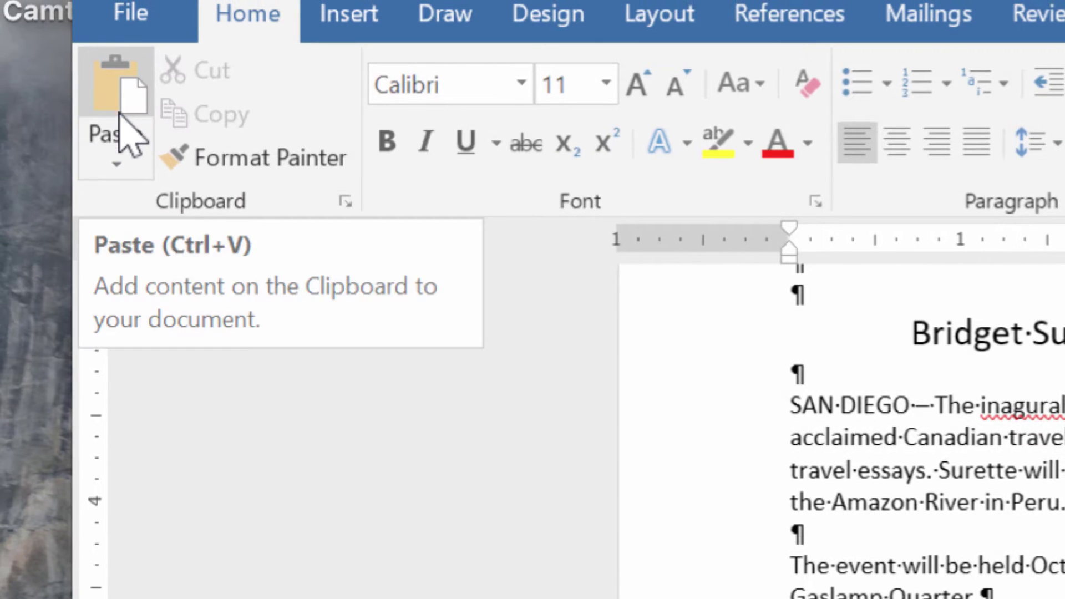
click(117, 163)
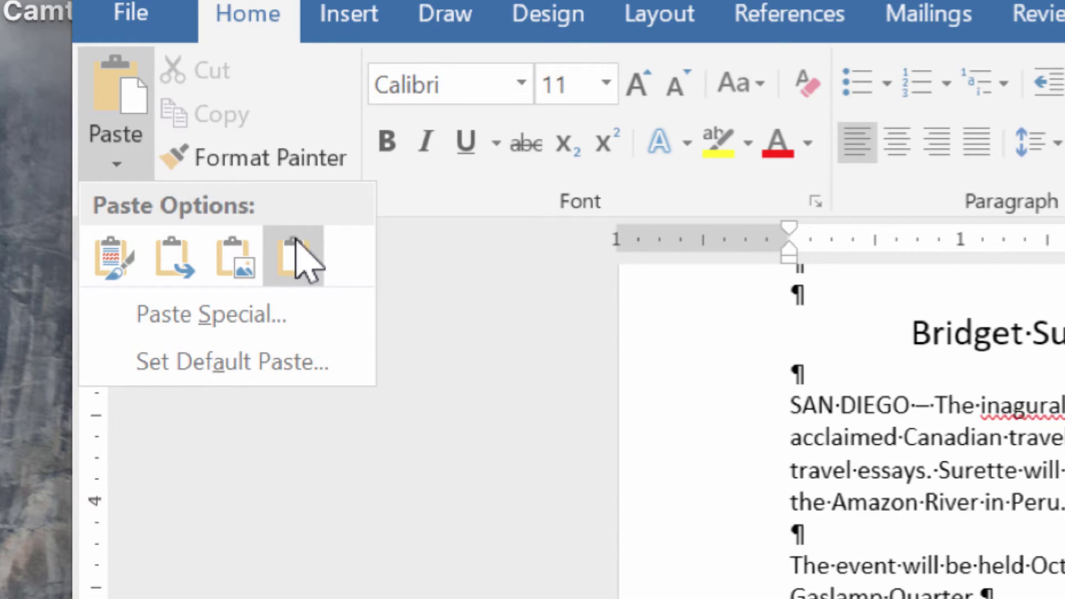
click(297, 255)
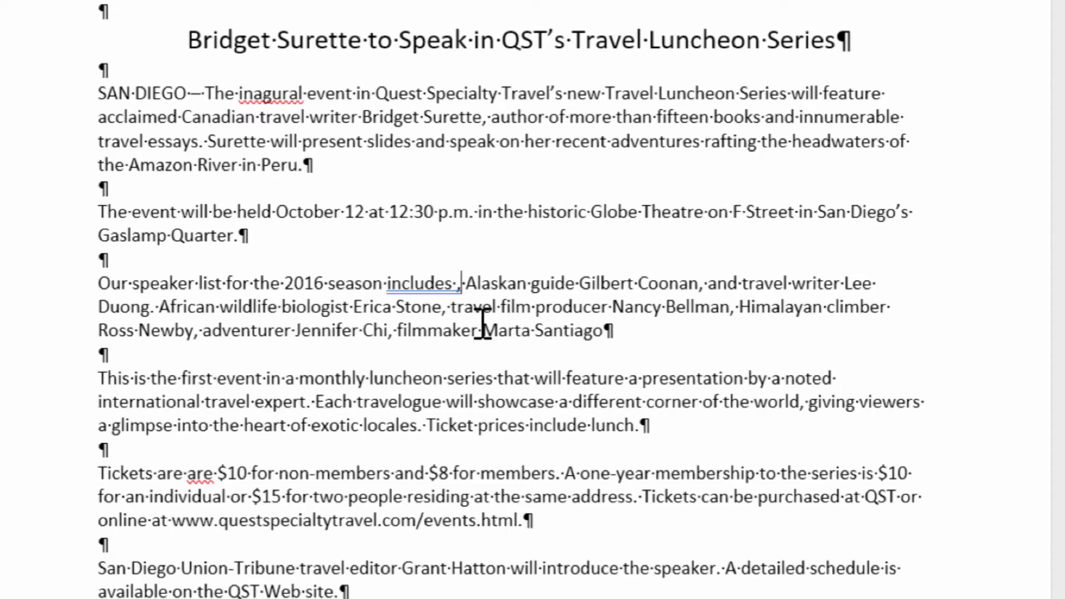
Delete the stray comma and accept the grammar fix removing the extra space after 'includes'
key(BackSpace)
click(373, 322)
right_click(451, 288)
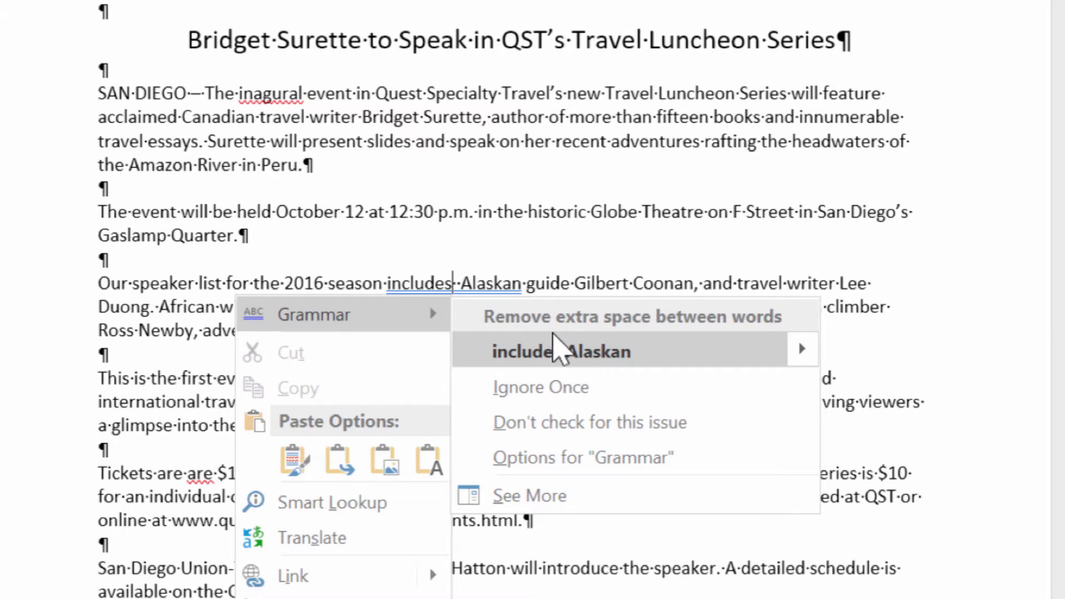
click(622, 354)
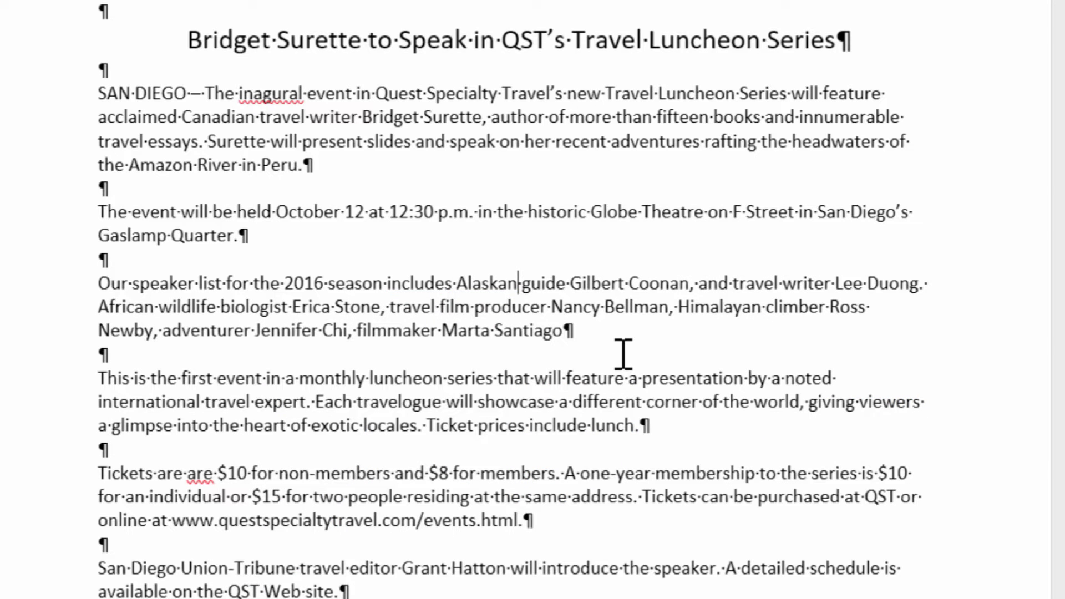
key(Down)
key(Down)
key(Down)
key(Down)
key(Down)
key(Down)
key(Down)
key(Down)
key(Up)
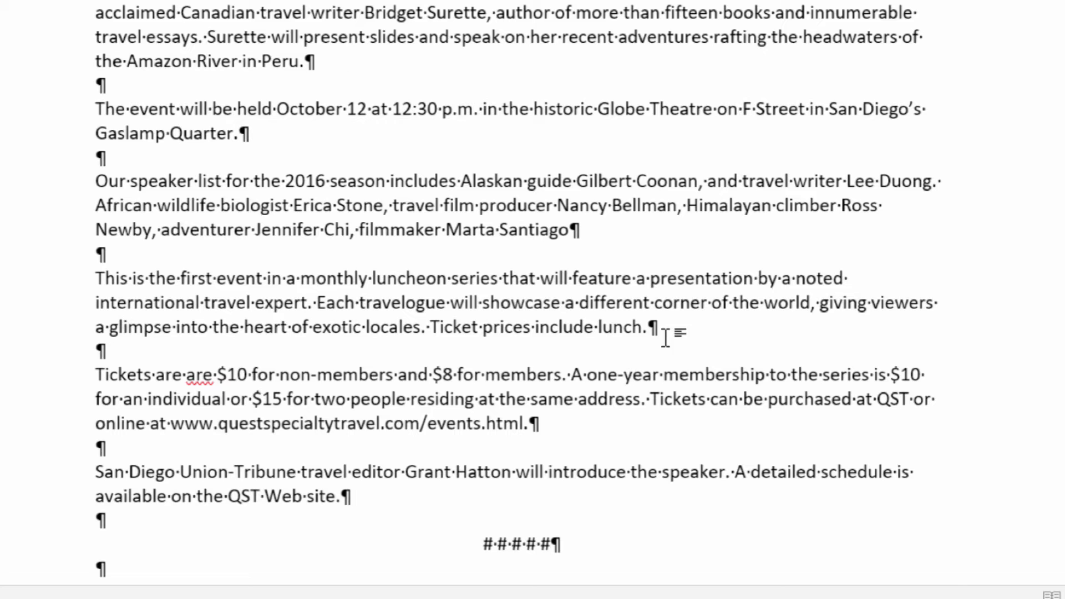
Drag 'Ticket prices include lunch.' to follow 'events.html.' in the Tickets paragraph
drag(643, 327, 443, 328)
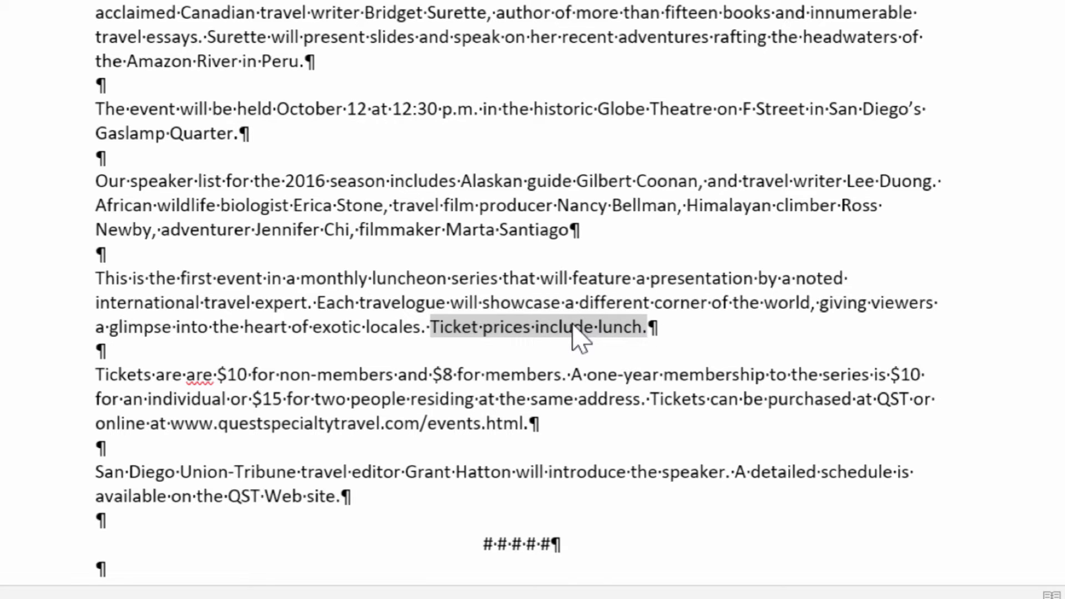
drag(573, 327, 596, 424)
drag(595, 425, 595, 424)
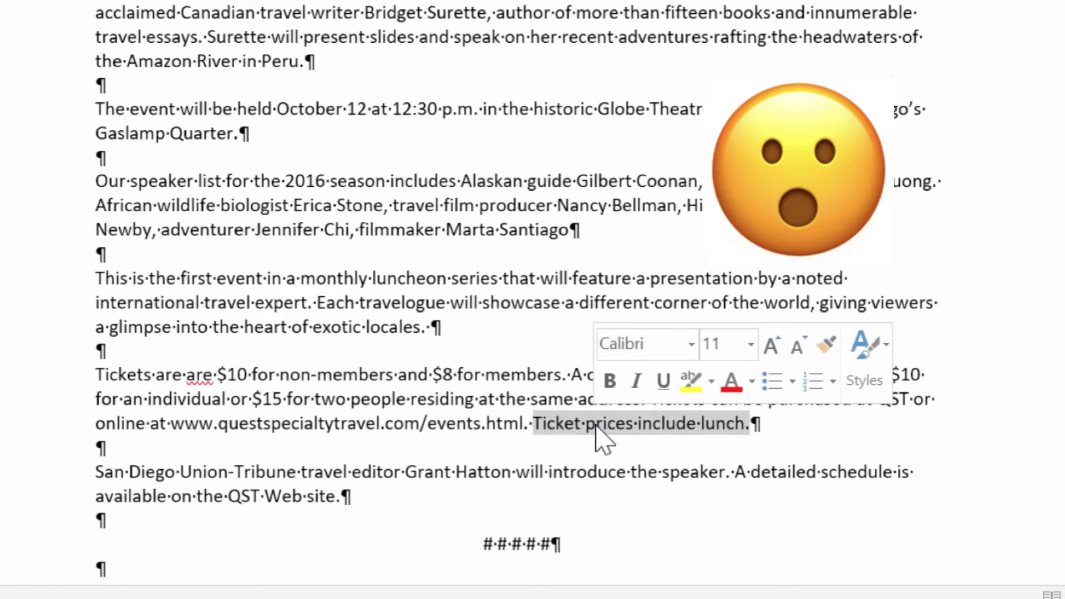
click(553, 472)
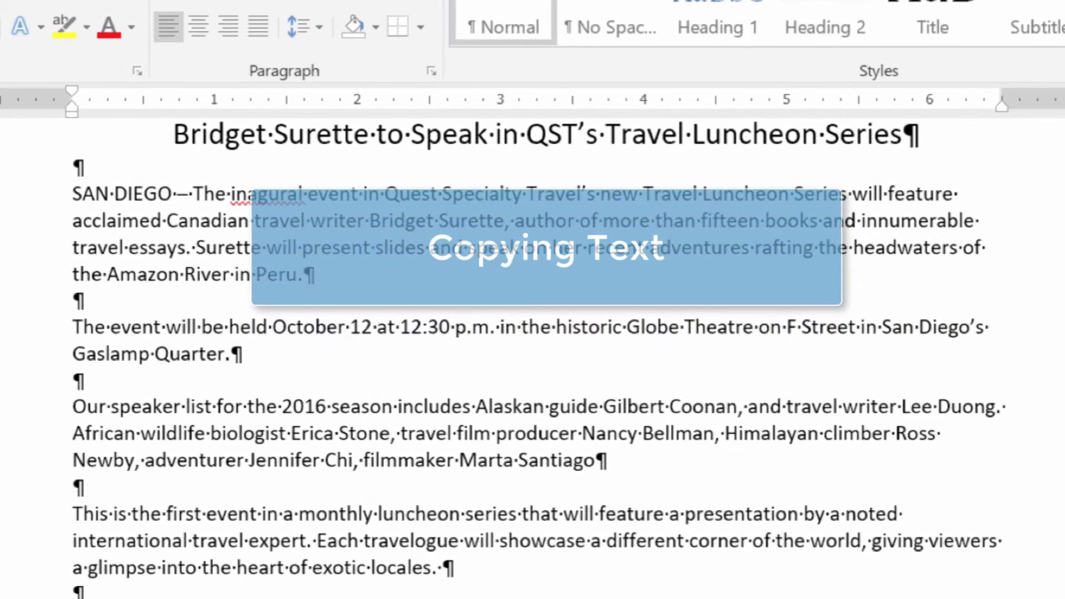
Copy 'Travel Luncheon' from the headline to the clipboard
scroll(532, 355, up, 2)
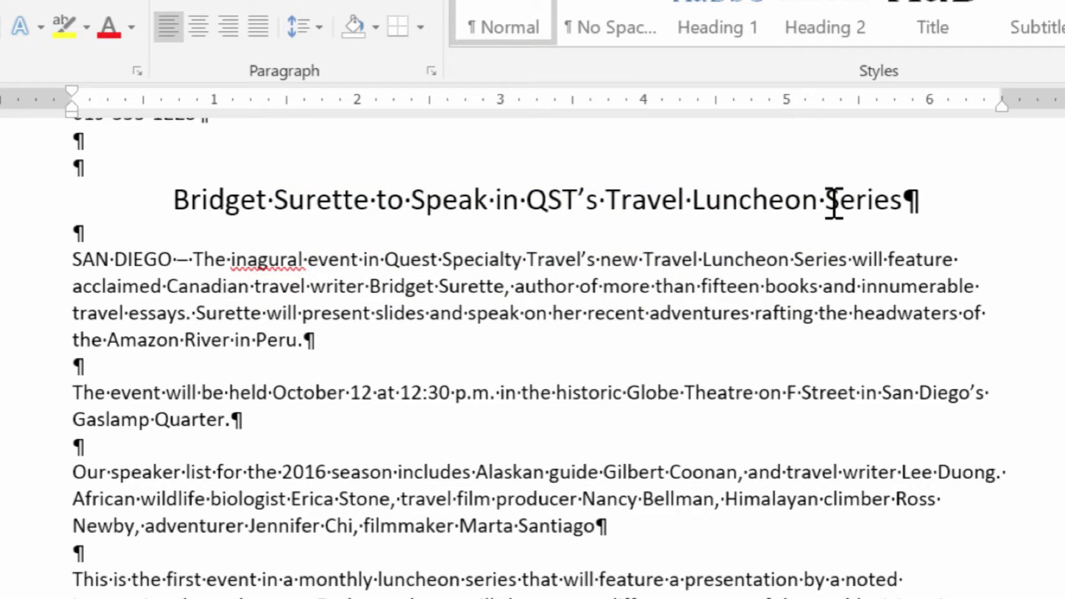
click(816, 202)
shift+click(609, 202)
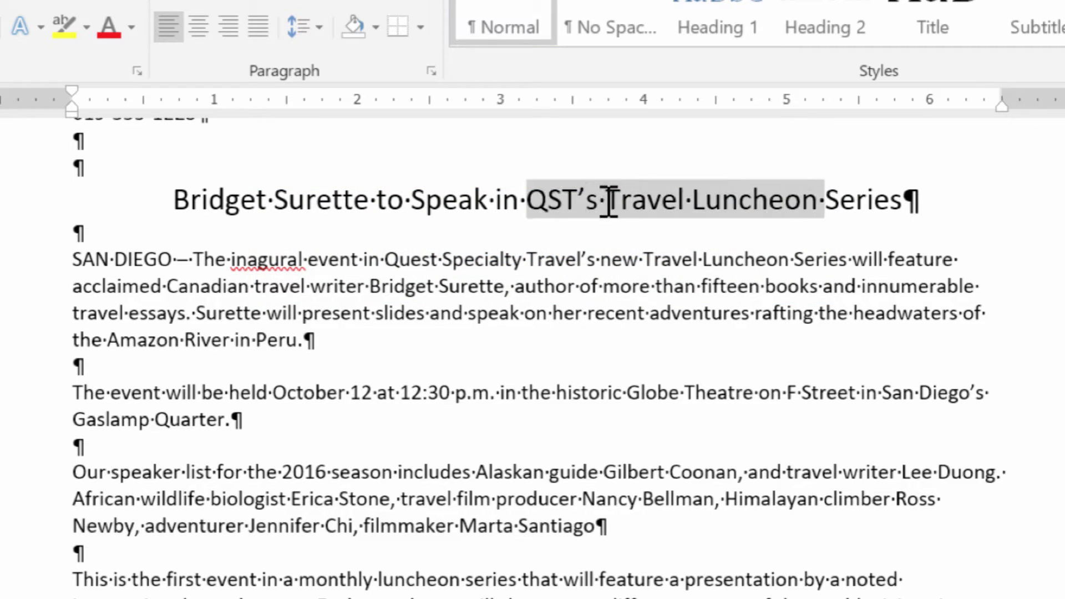
right_click(645, 206)
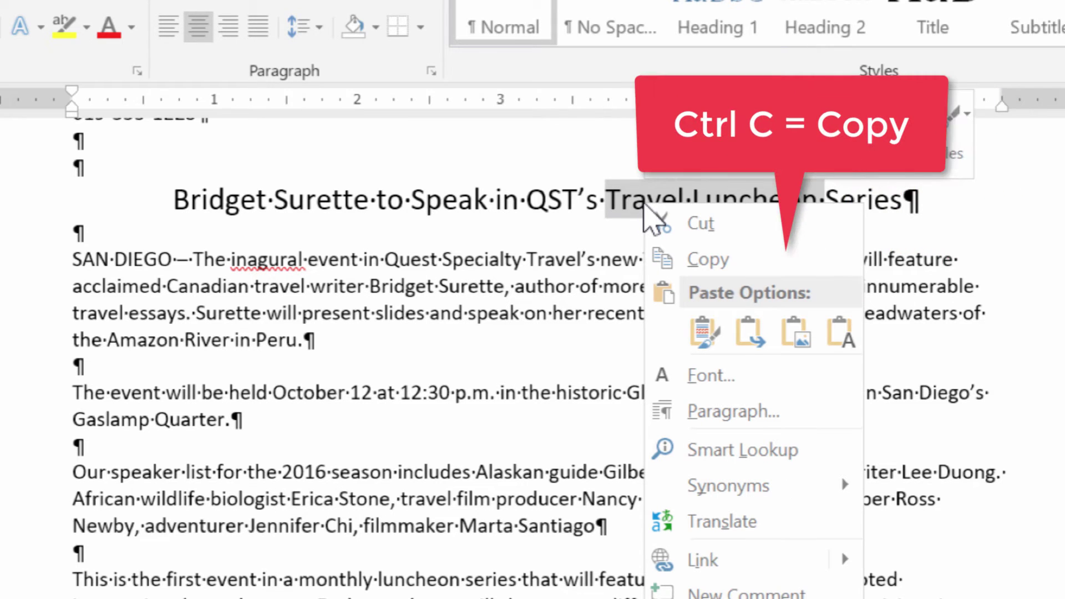
click(692, 259)
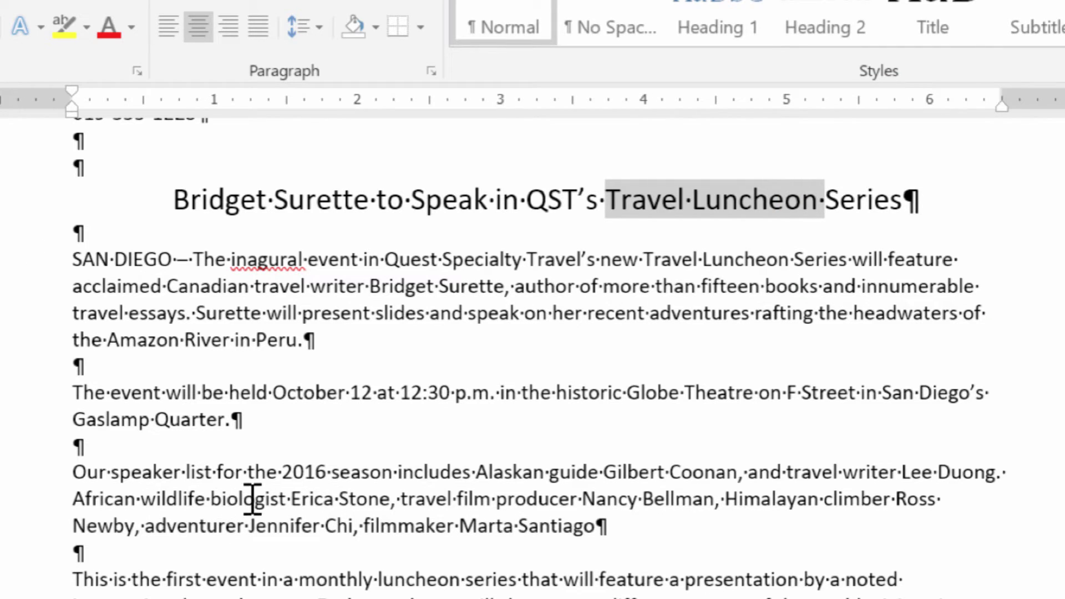
click(394, 475)
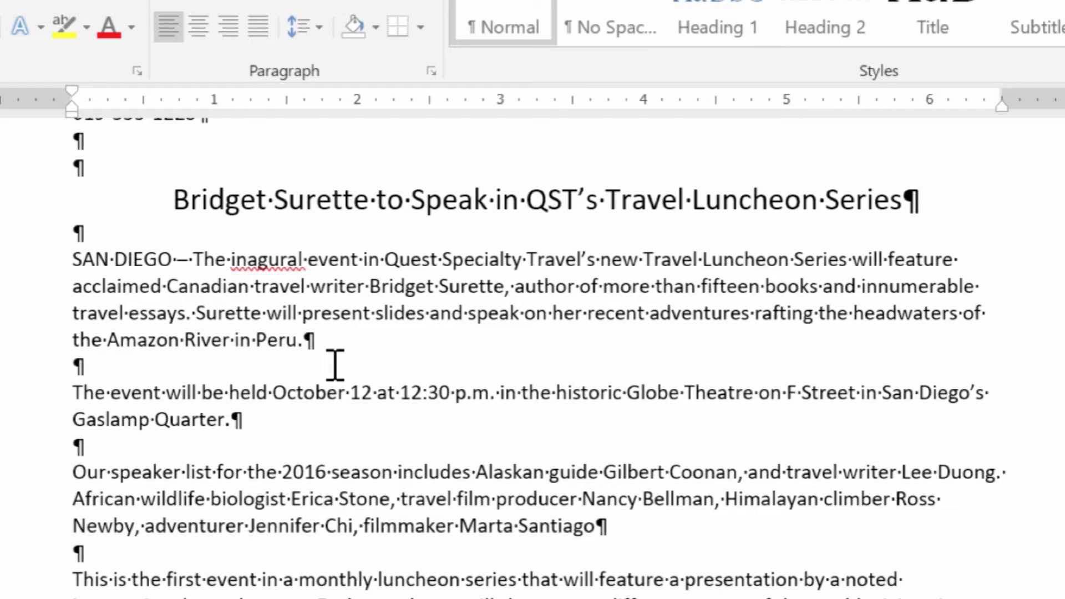
Replace the formatted paste with 'Travel Luncheon' pasted as plain text before 'includes'
key(ctrl+v)
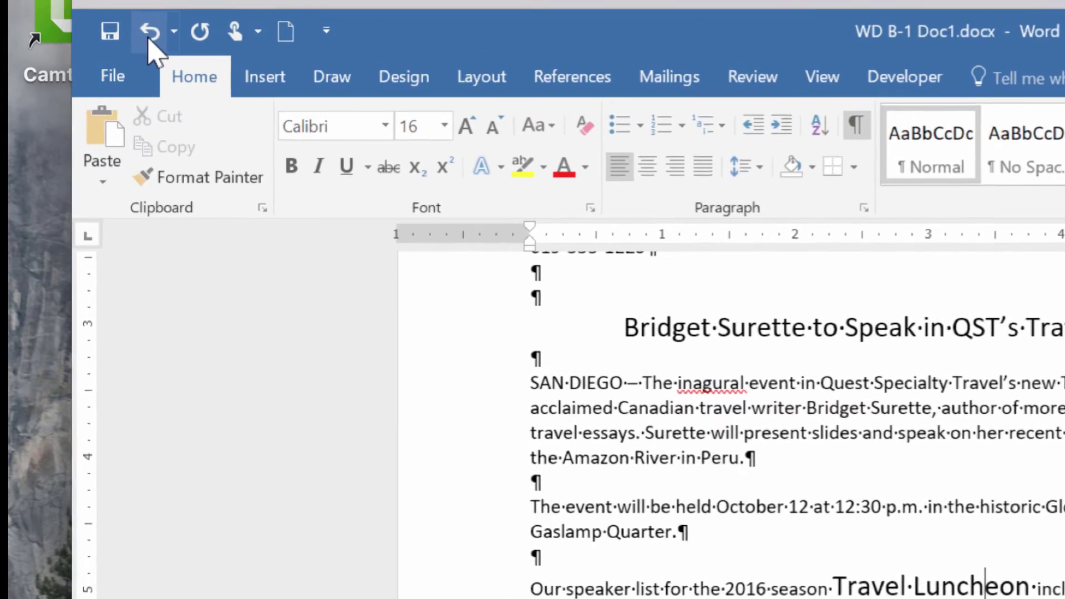
click(146, 26)
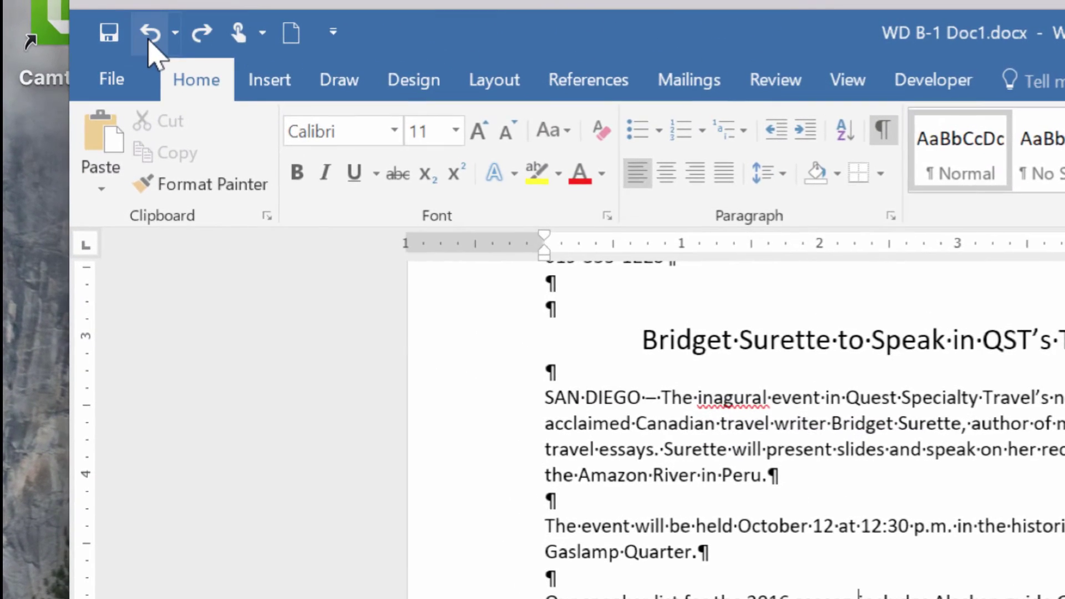
click(94, 197)
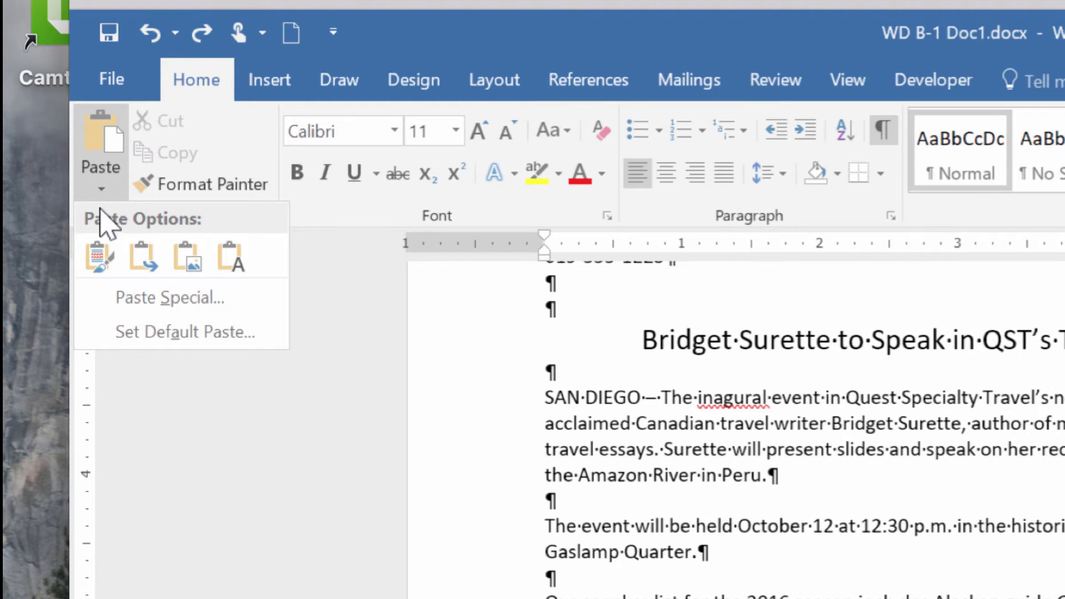
click(231, 261)
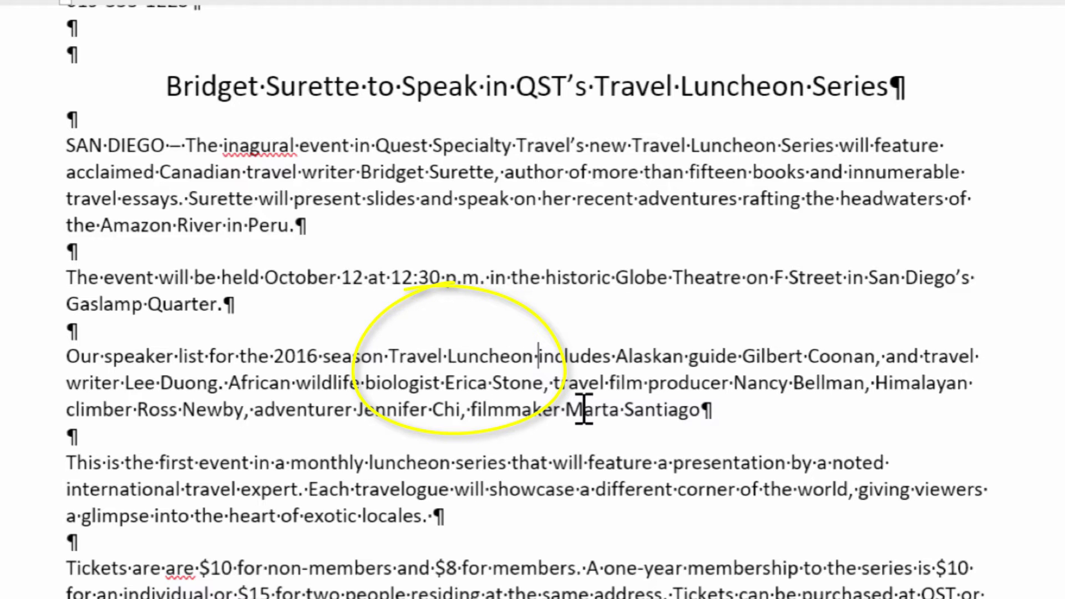
scroll(587, 421, down, 1)
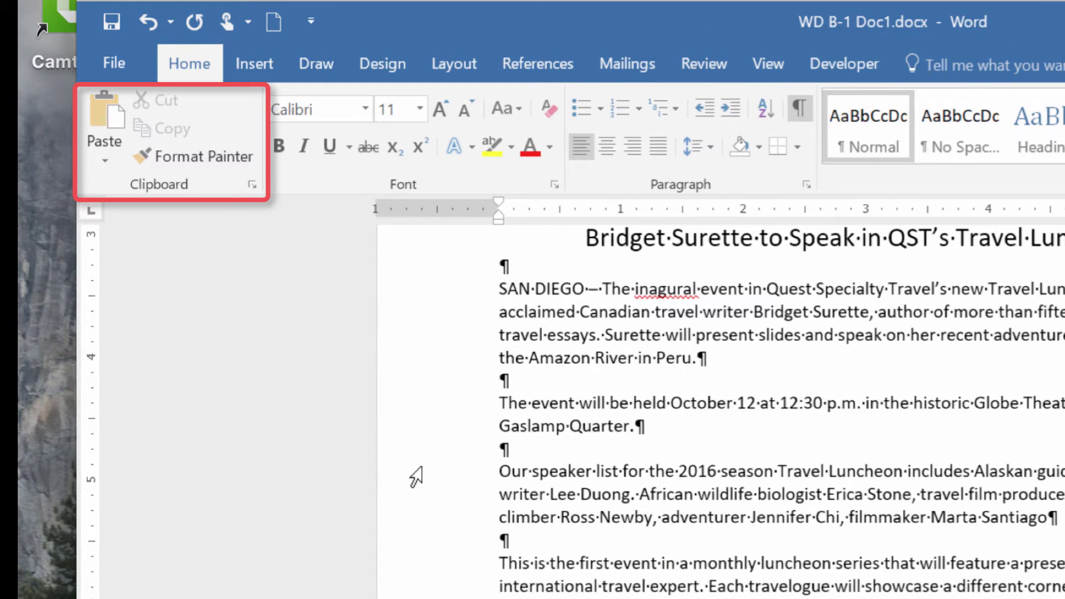
Open the Office Clipboard, test-paste Travel Luncheon after 'Gaslamp Quarter.', then undo it
click(251, 185)
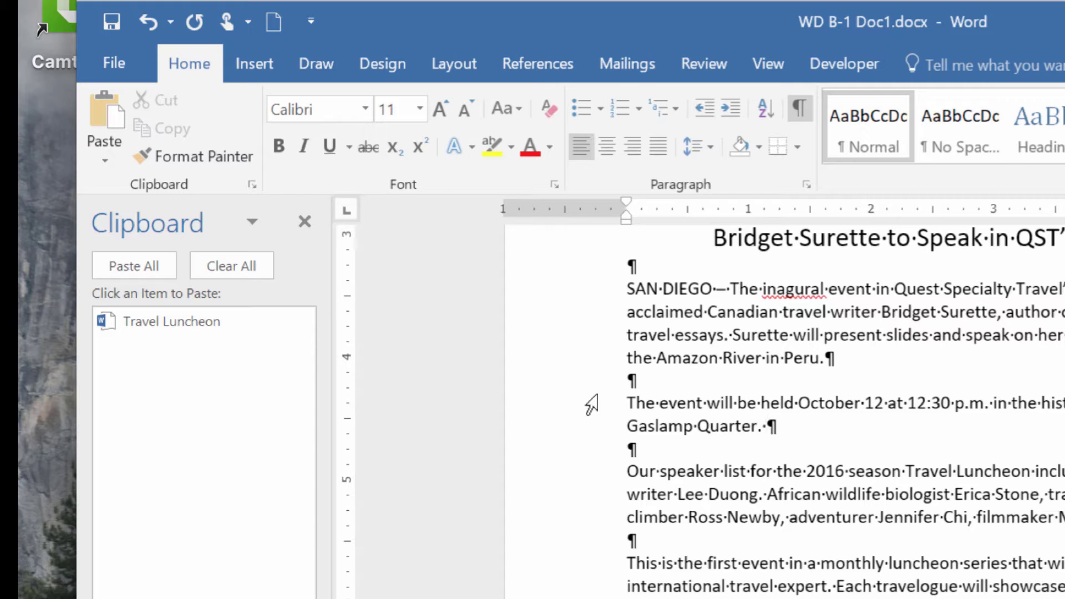
click(195, 328)
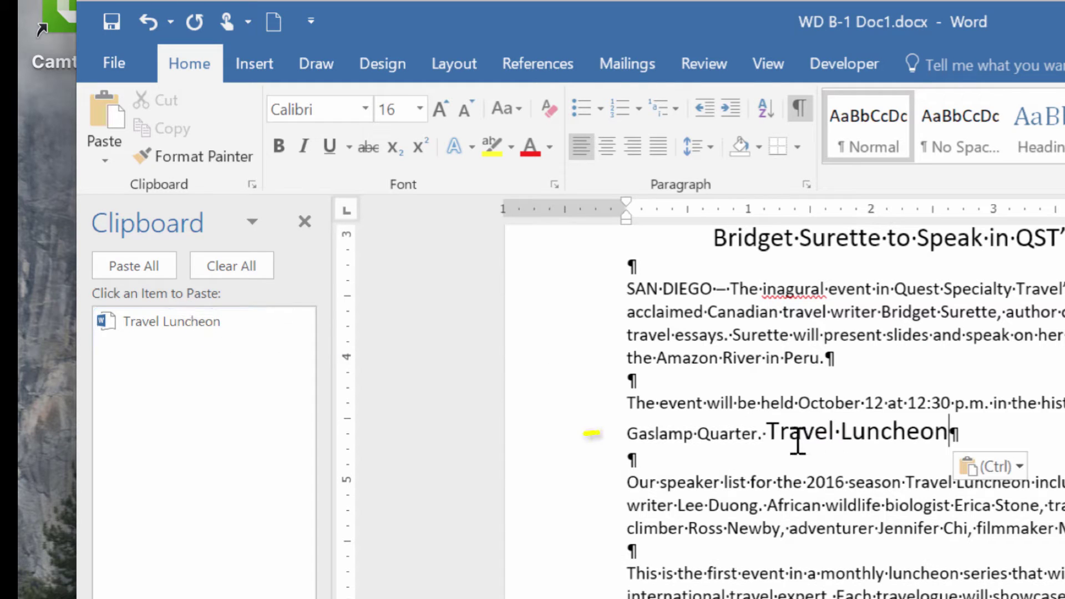
click(979, 467)
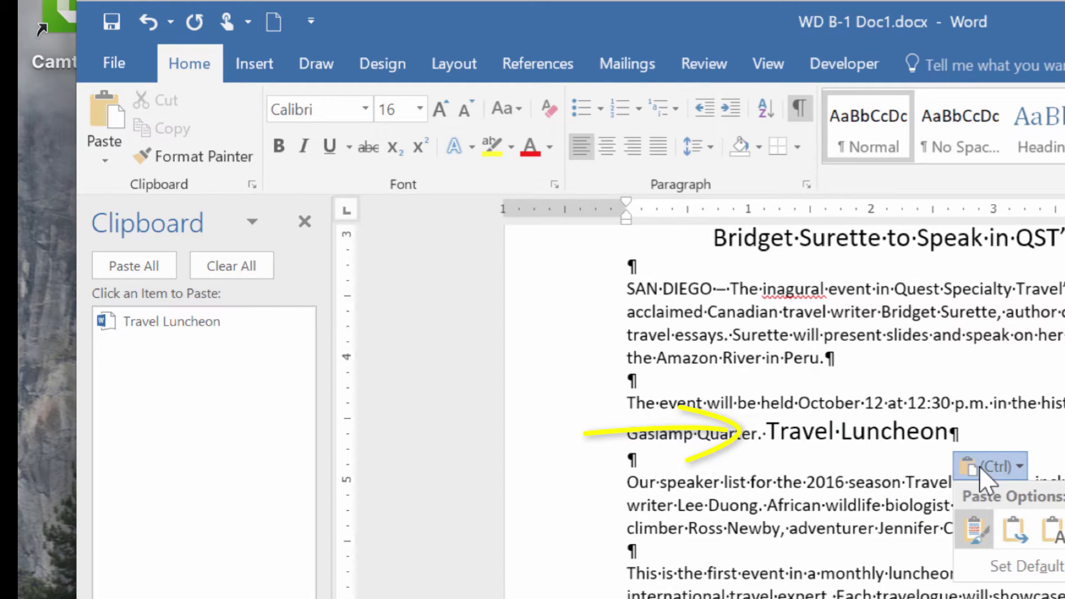
key(Escape)
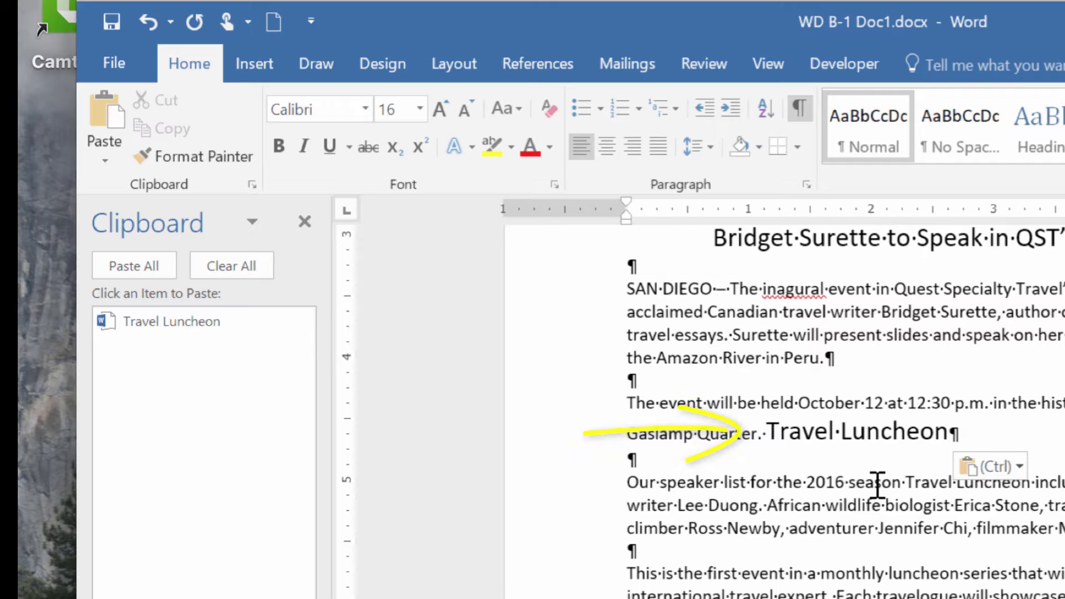
key(ctrl+z)
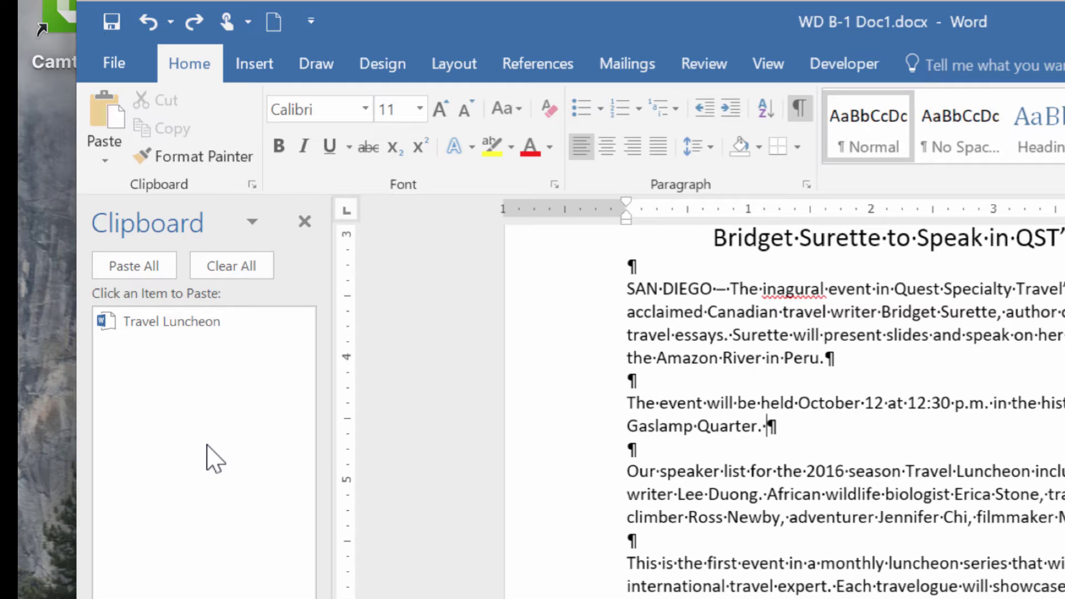
Clear the Office Clipboard and collect the speaker list and Tickets paragraphs on it
click(247, 270)
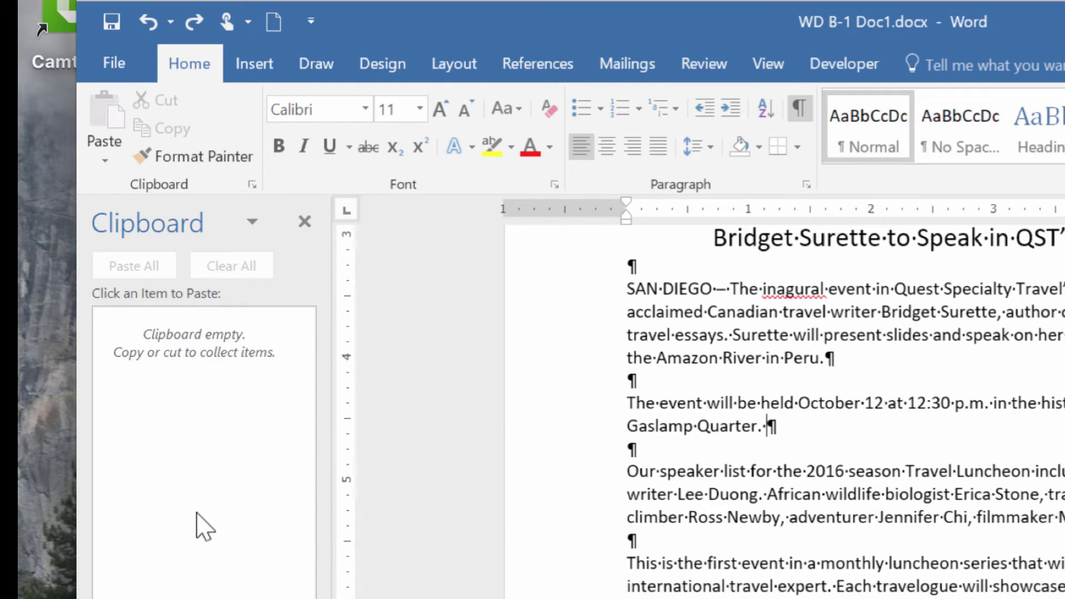
drag(1062, 518, 631, 471)
right_click(725, 491)
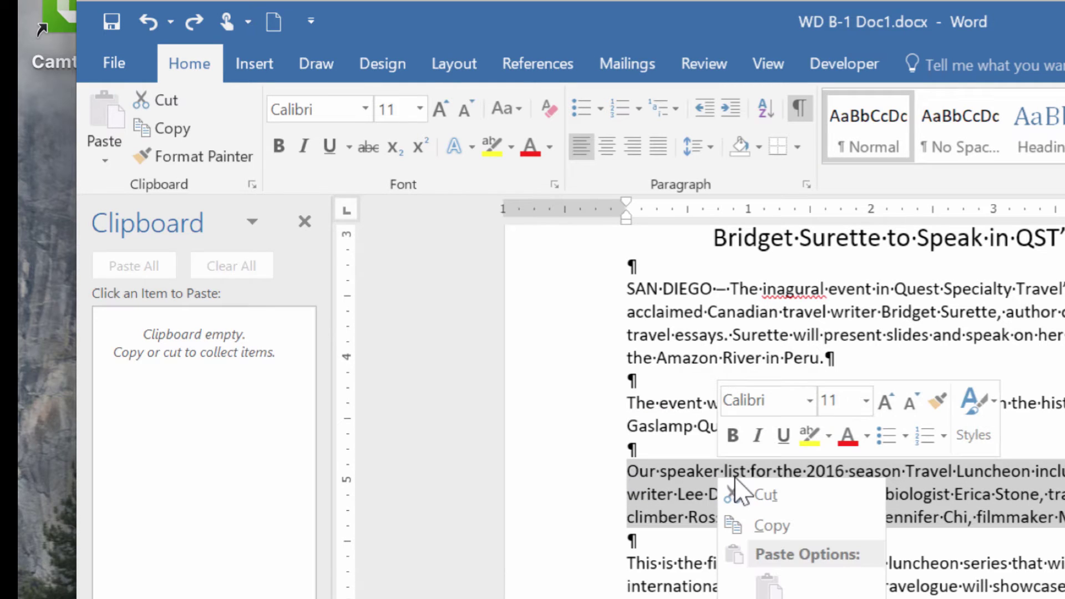
click(765, 494)
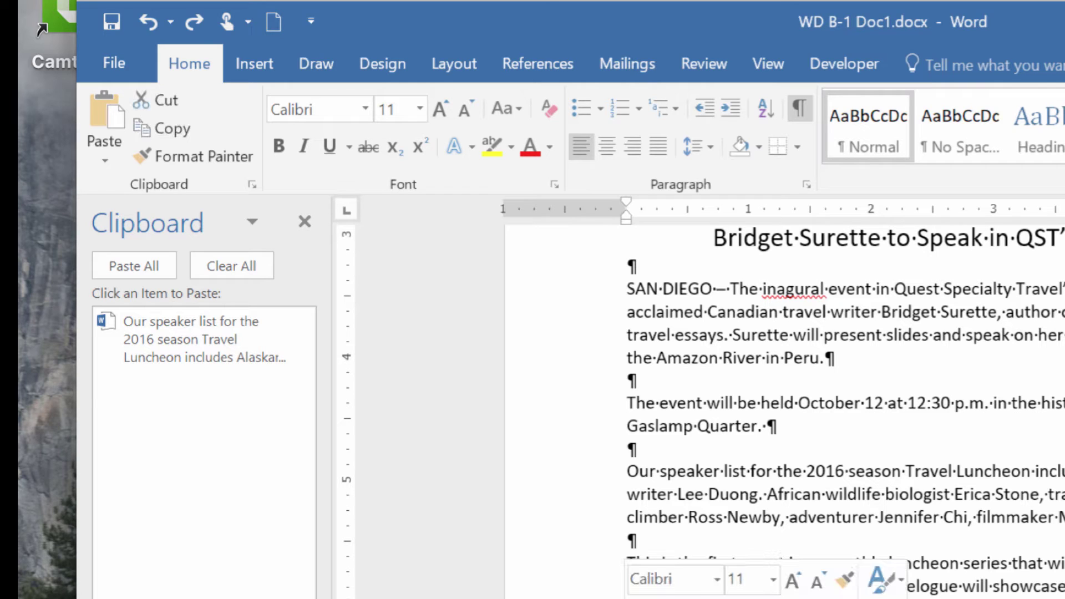
key(ctrl+x)
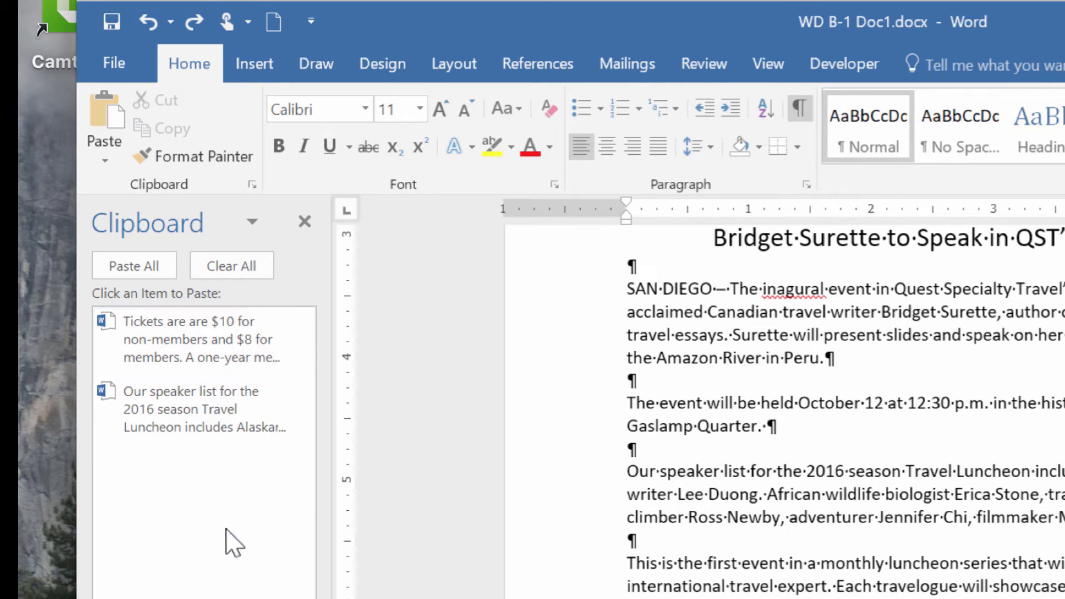
click(981, 493)
Copy the word 'showcase' and delete the speaker list item from the Clipboard
drag(1057, 587, 993, 588)
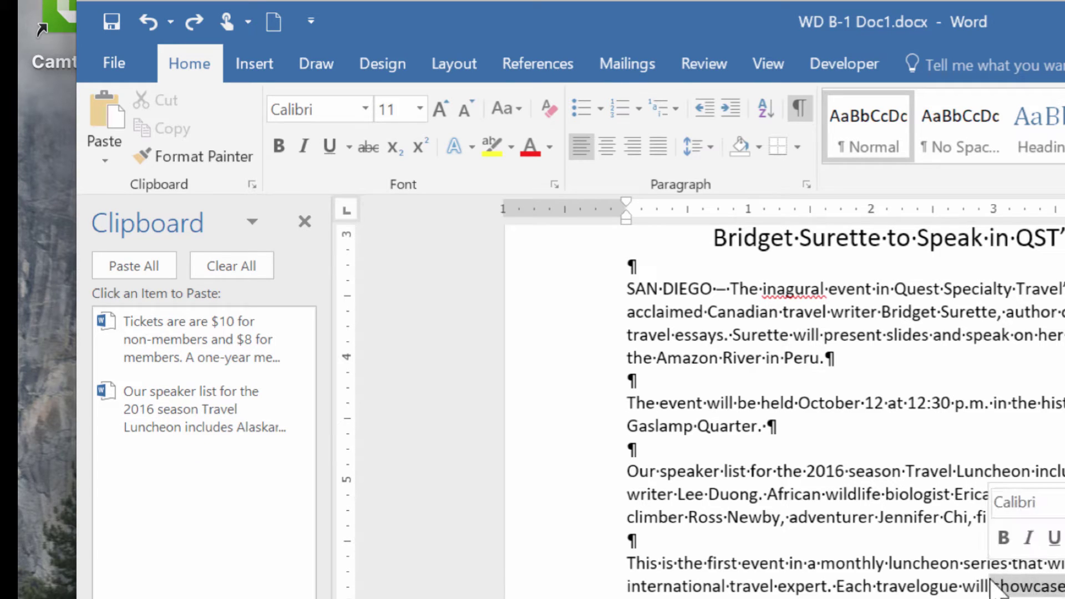
right_click(995, 588)
click(1026, 265)
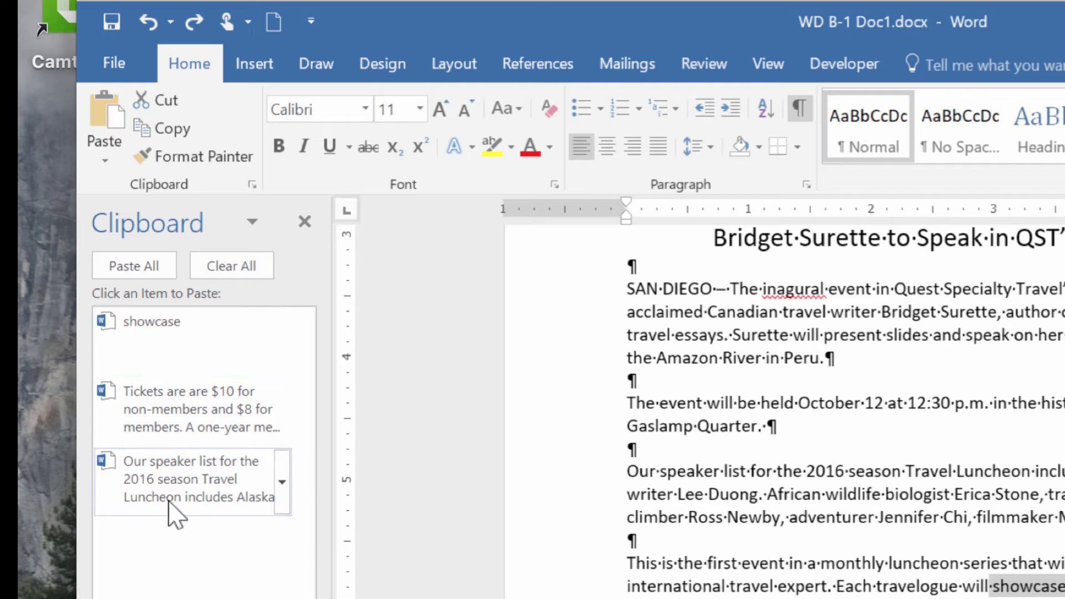
click(282, 484)
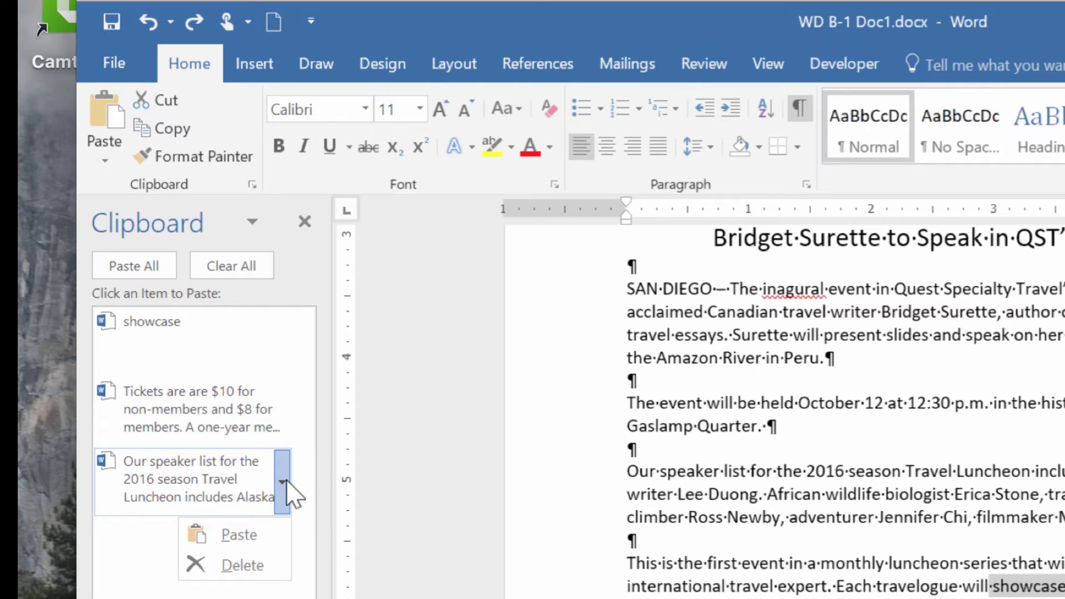
click(239, 576)
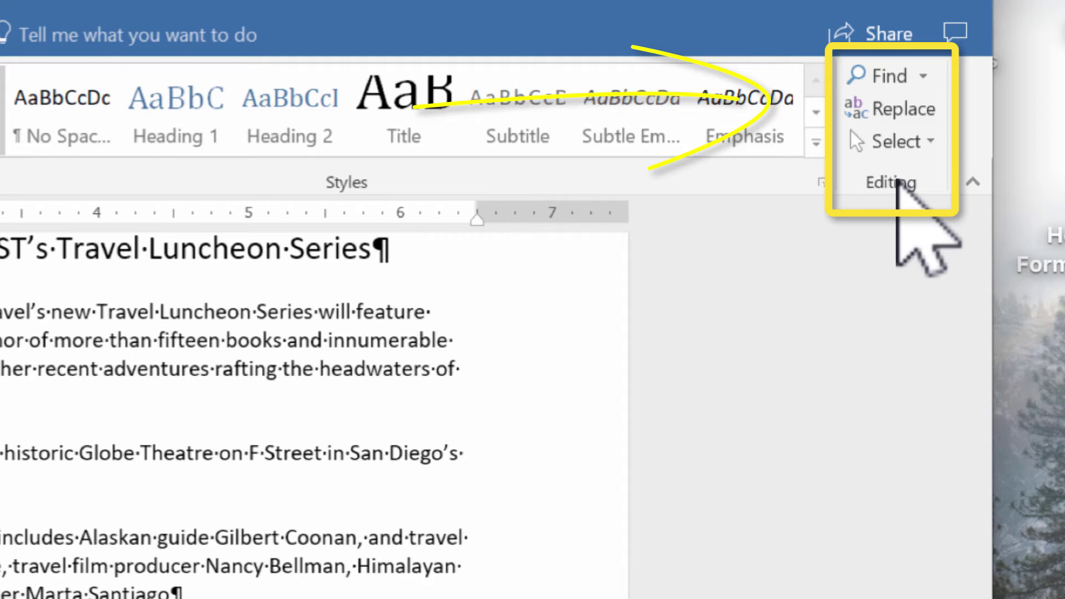
Open Find and Replace from the Home tab's Editing group, landing on the Replace tab
click(902, 111)
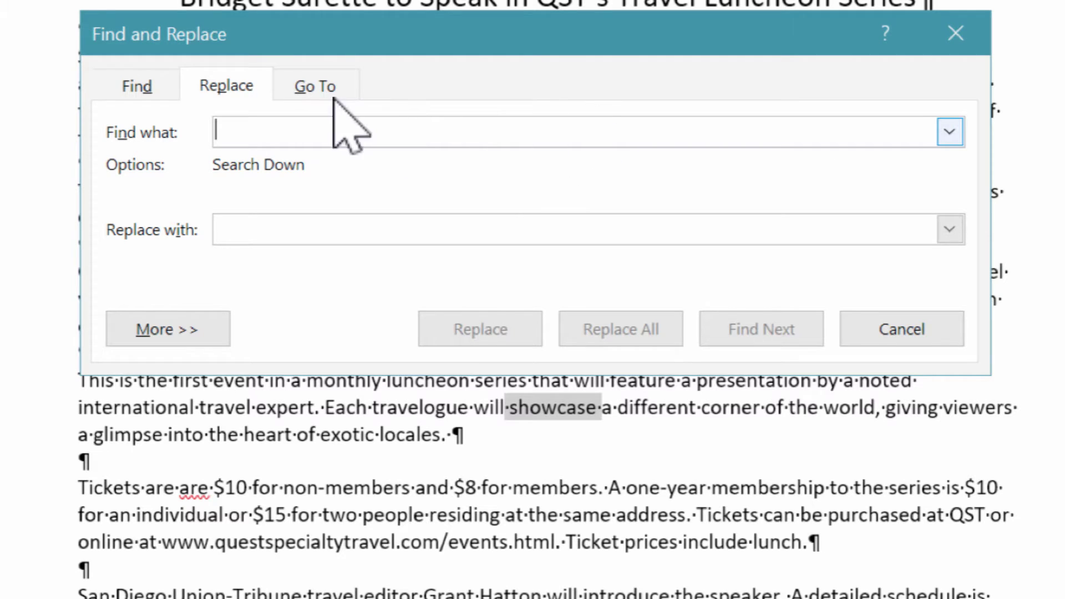
Browse the Find, Replace and Go To tabs, then return to the Replace tab
click(142, 72)
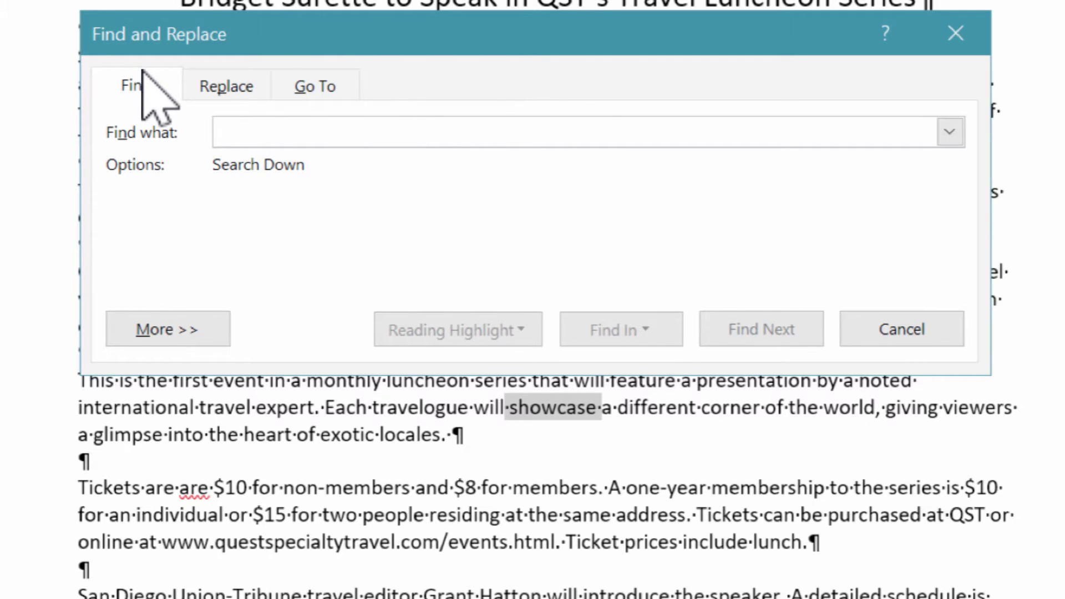
click(220, 74)
click(310, 97)
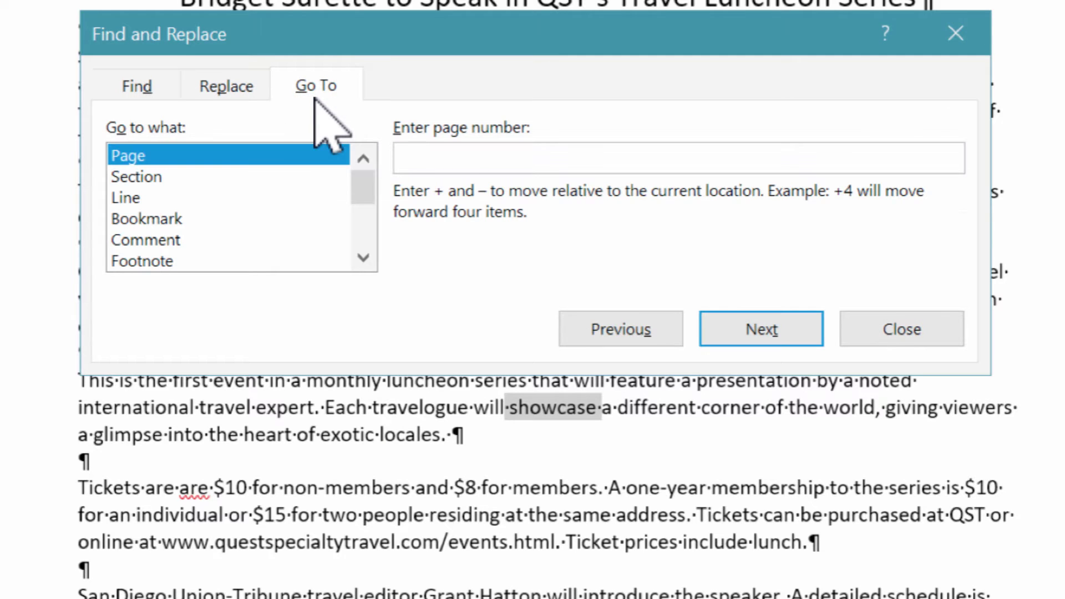
click(191, 79)
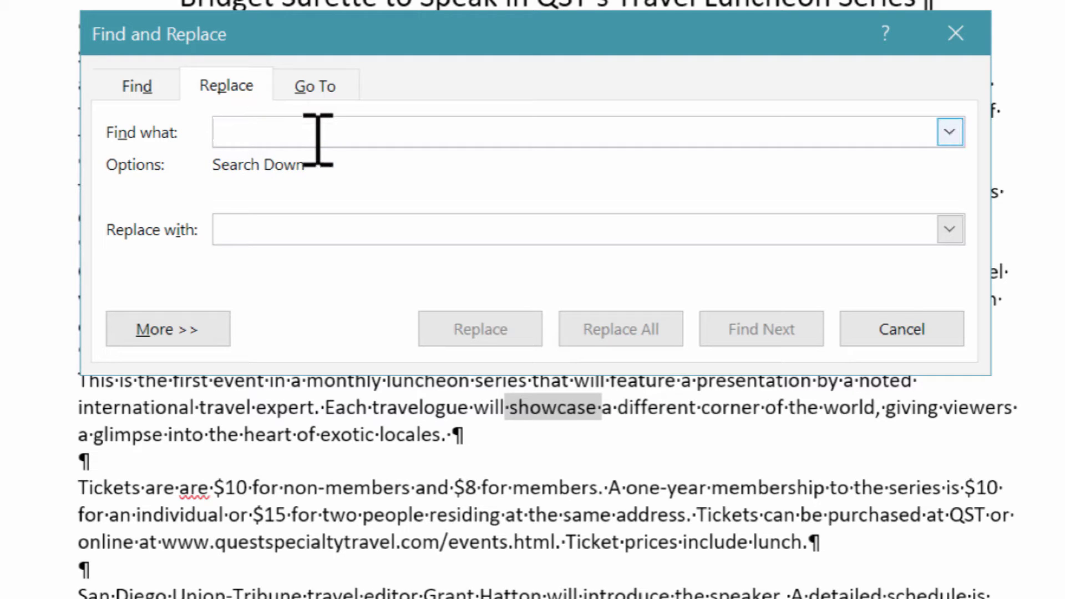
Set Find what to 'Luncheon', Replace with to 'Lecture', and turn on Match case
text(Luch)
key(BackSpace)
key(BackSpace)
text(ncheon)
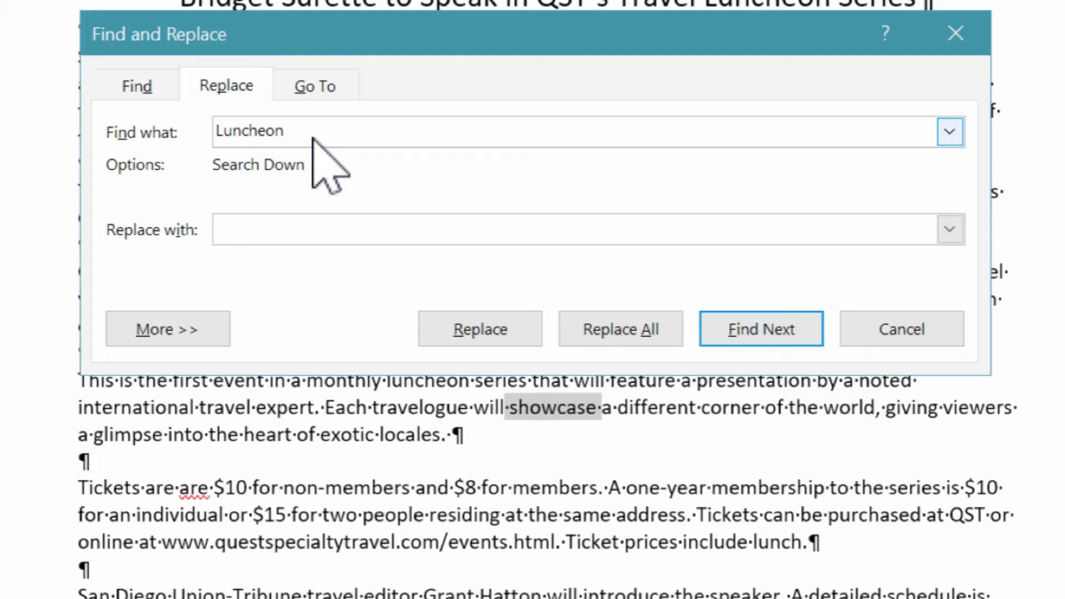
key(Tab)
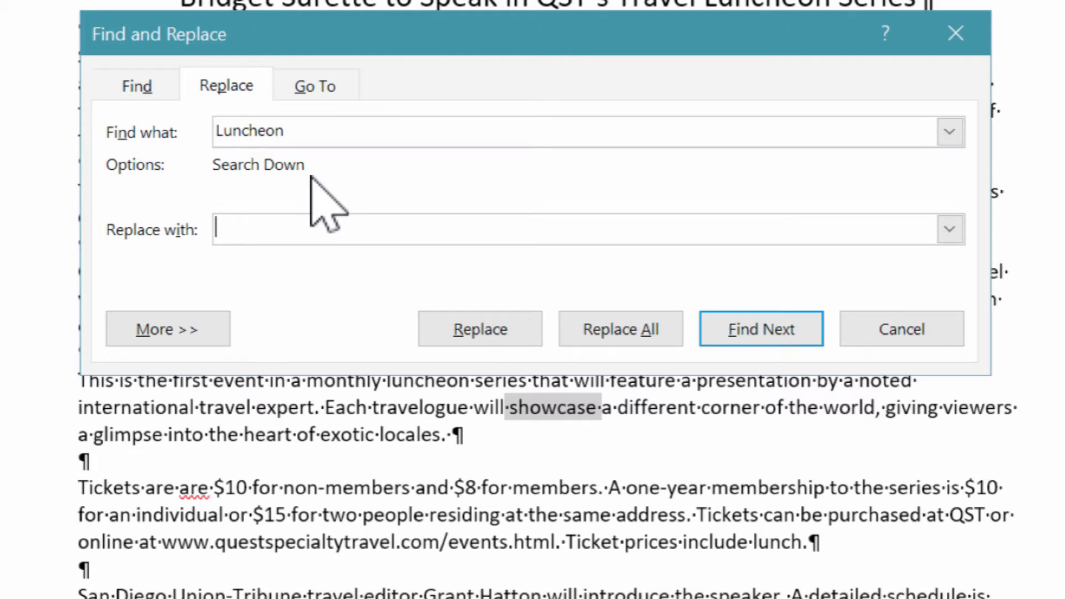
text(Lecture)
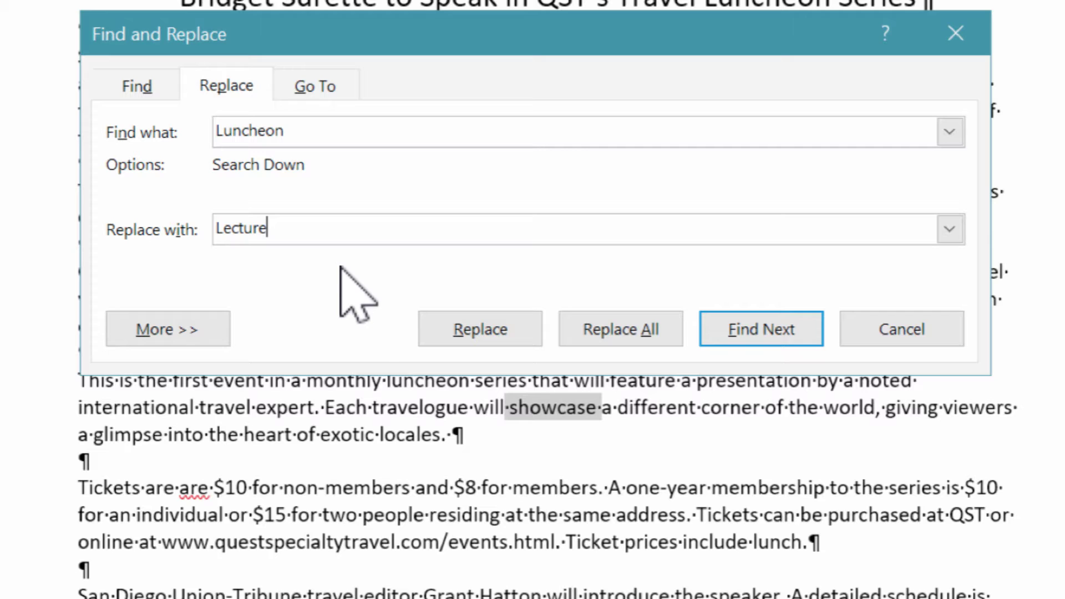
click(180, 328)
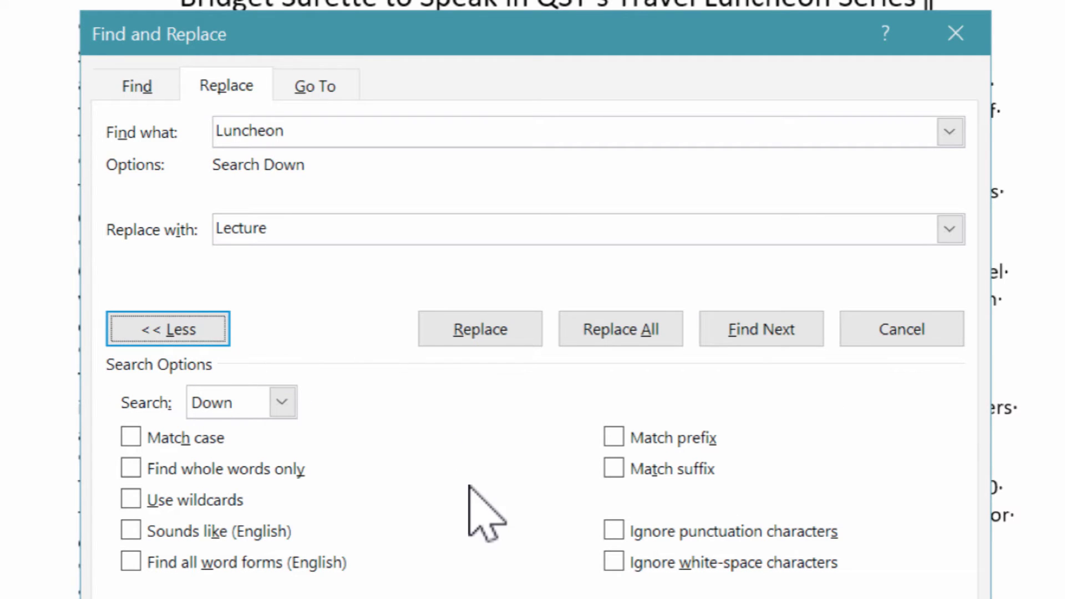
click(131, 437)
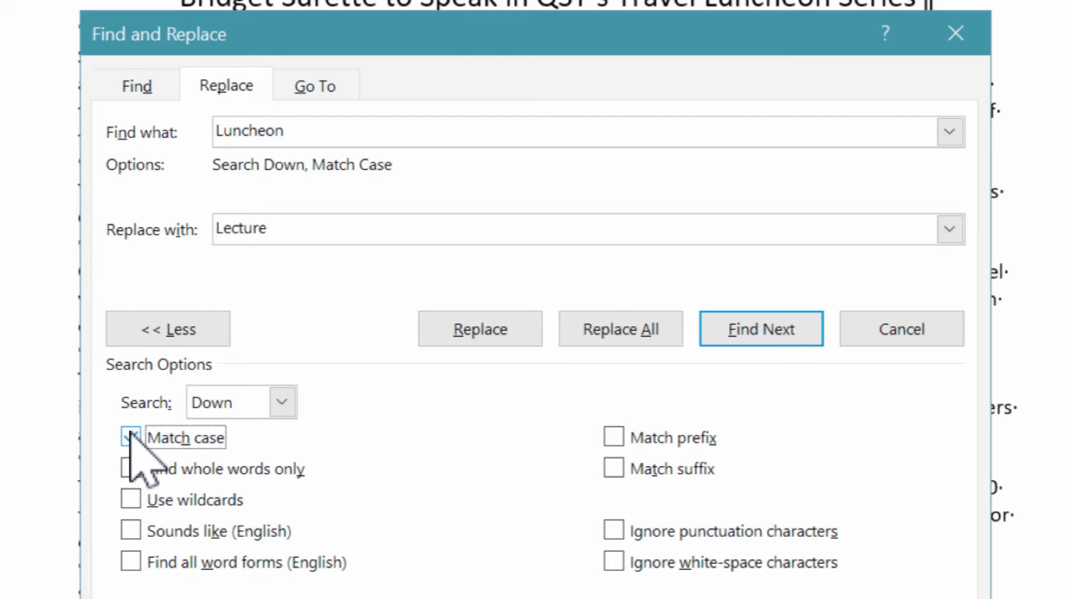
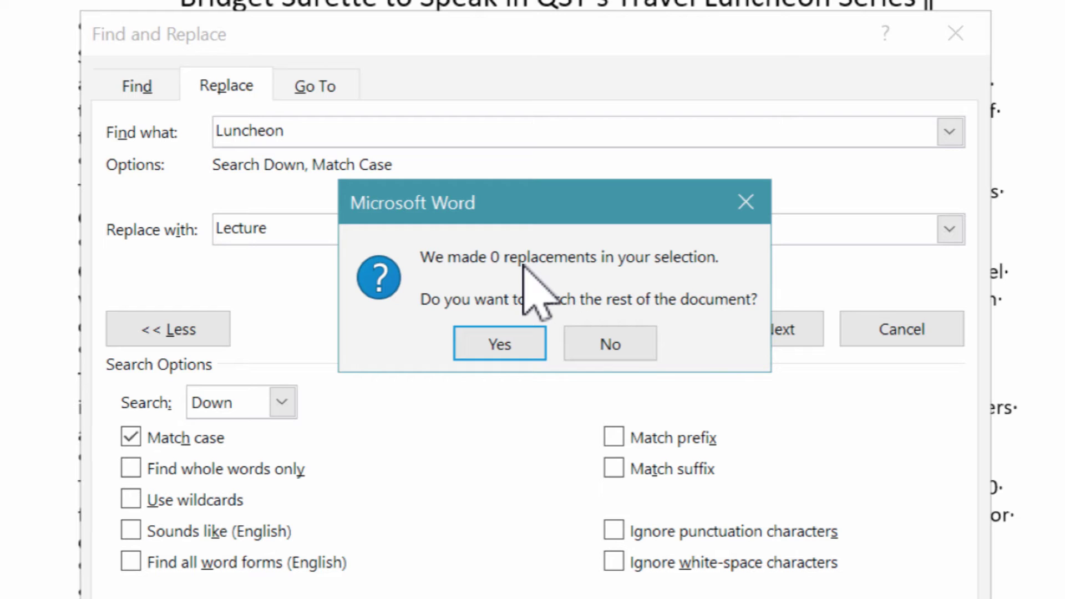
Extend the replace to the whole document so all three 'Luncheon' occurrences become 'Lecture'
click(503, 345)
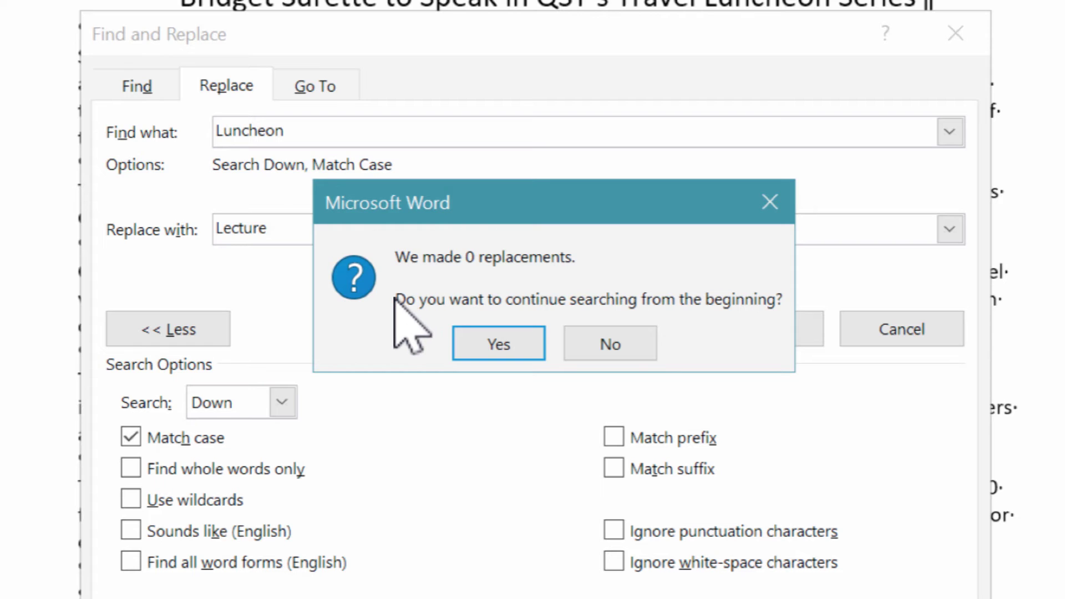
click(481, 341)
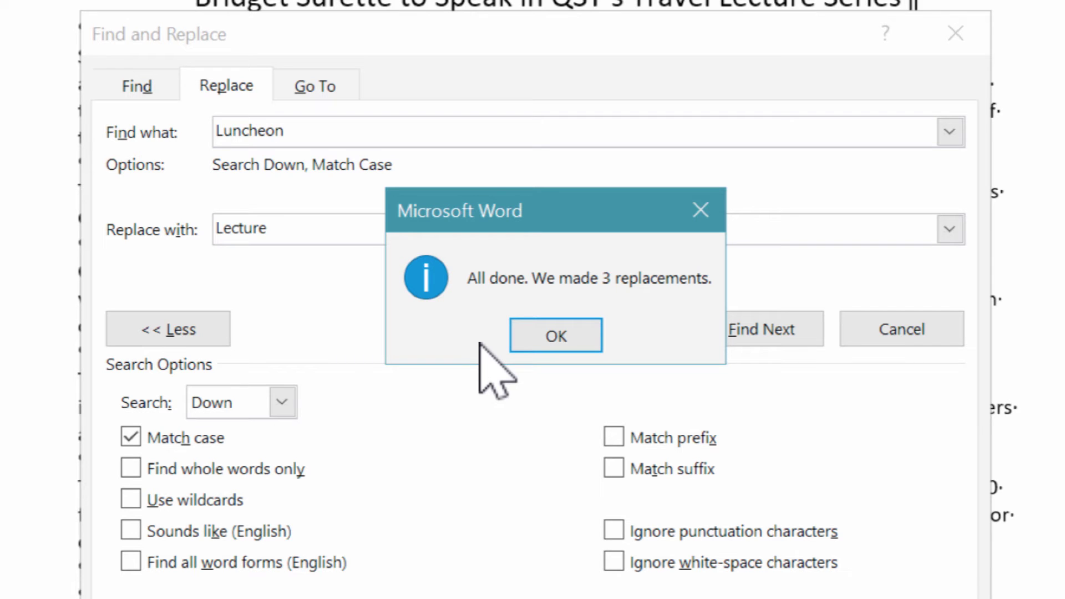
click(591, 337)
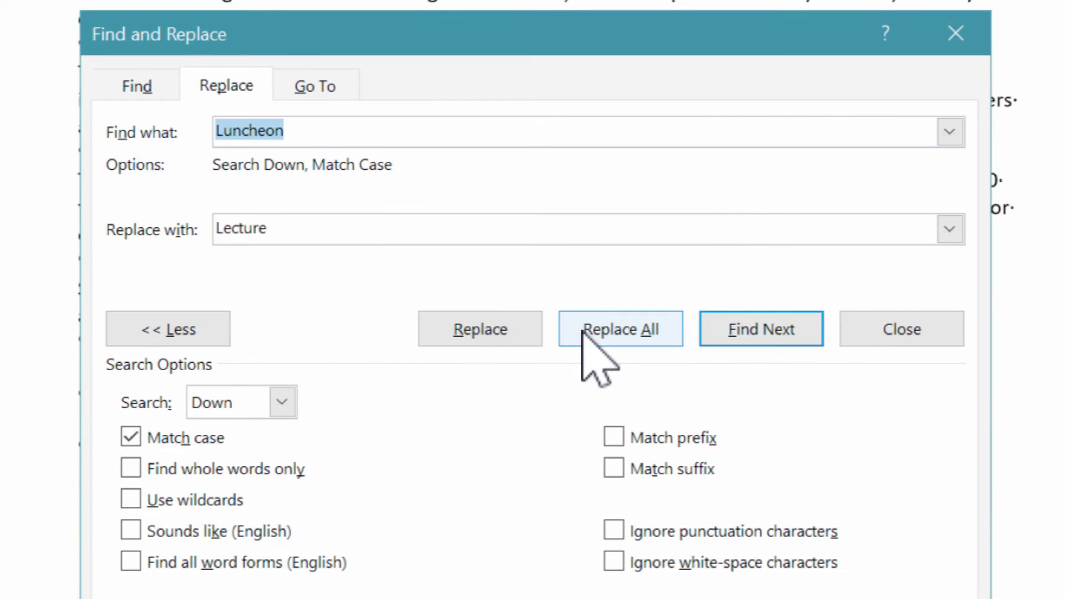
Close the Find and Replace window and return to the top of the press release
click(951, 45)
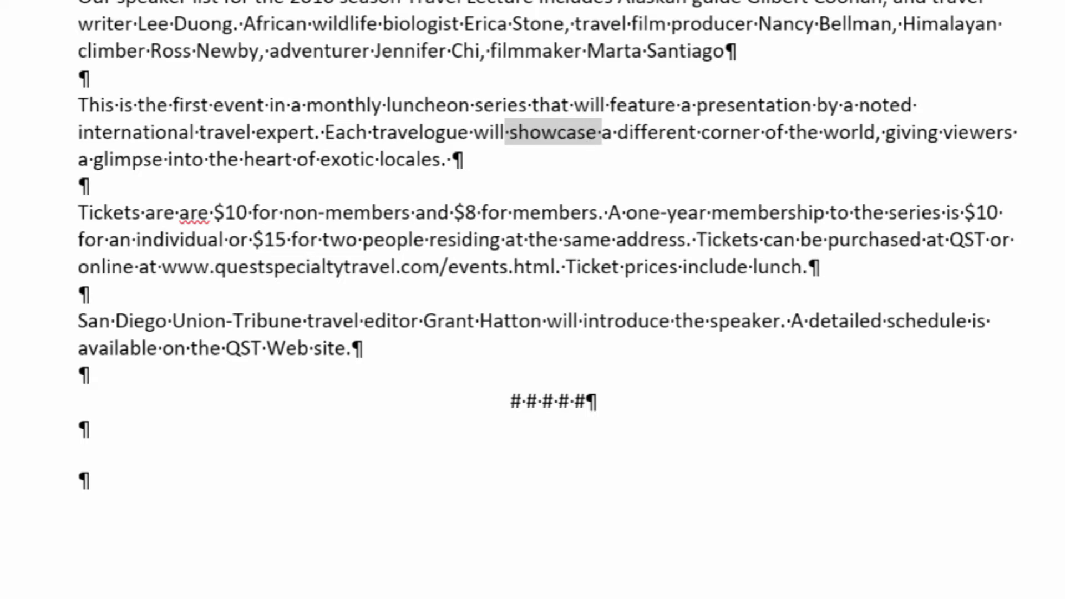
scroll(549, 521, up, 7)
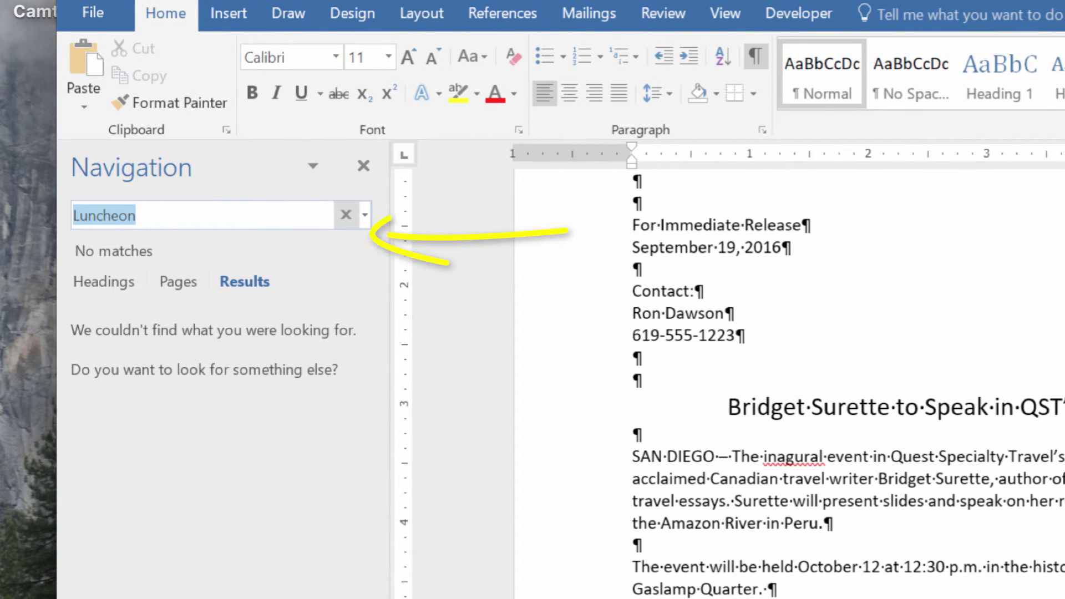
Find the lowercase 'luncheon' and change it to 'lecture', giving 'a monthly lecture series'
text(luncheon)
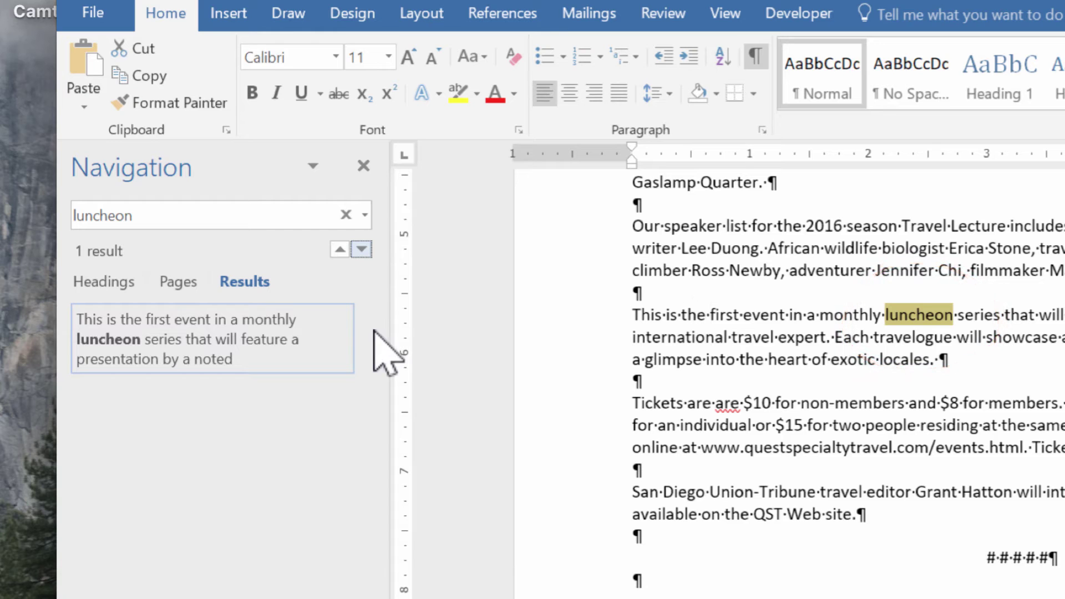
click(364, 166)
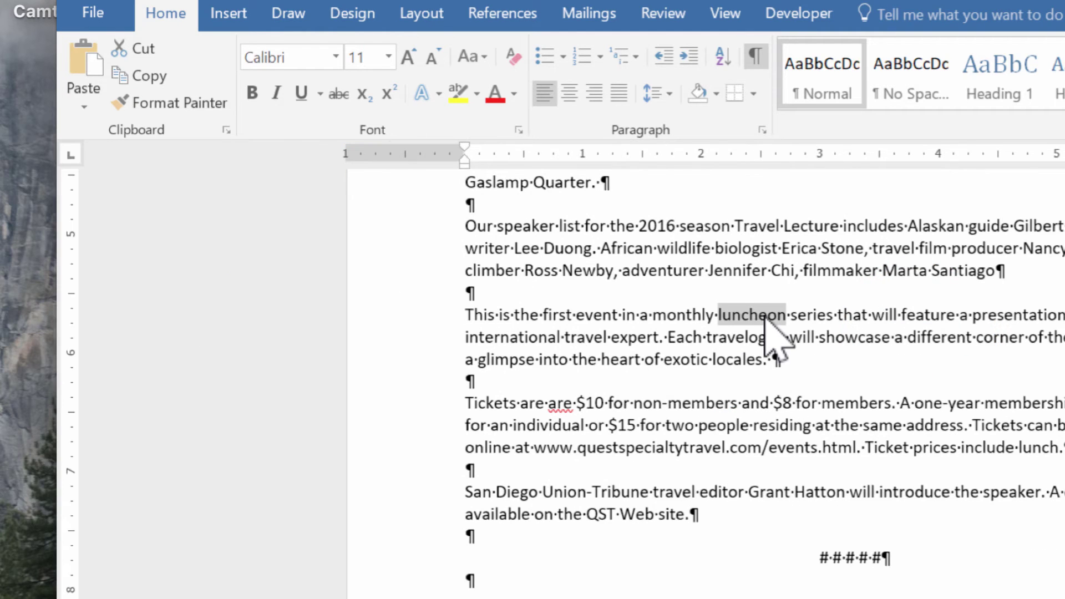
click(766, 315)
key(Right)
key(Right)
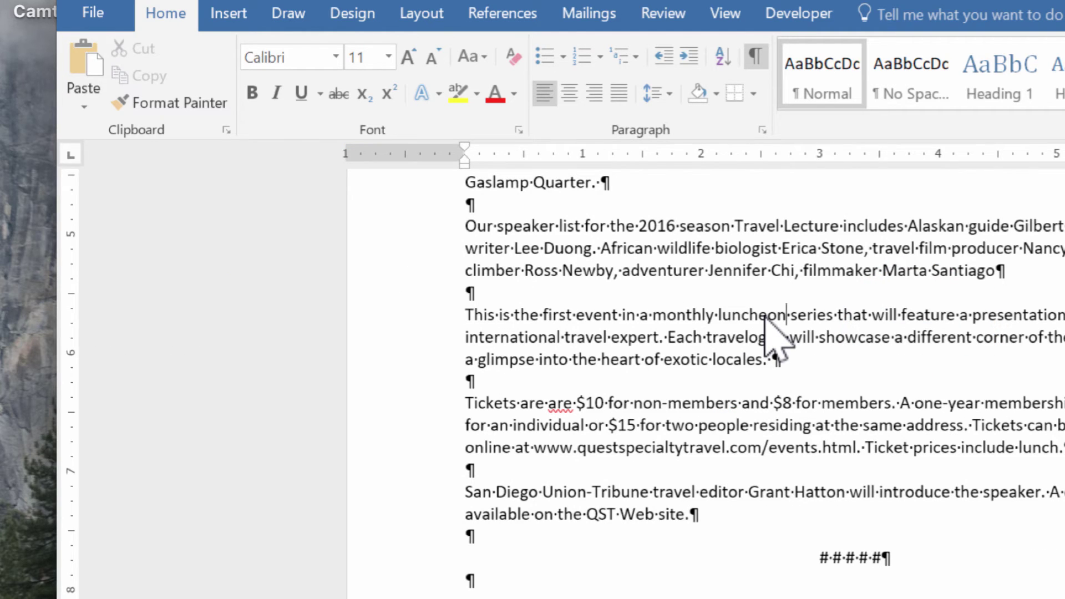
key(BackSpace)
key(BackSpace)
key(BackSpace)
key(BackSpace)
key(BackSpace)
key(BackSpace)
key(BackSpace)
text(ecture)
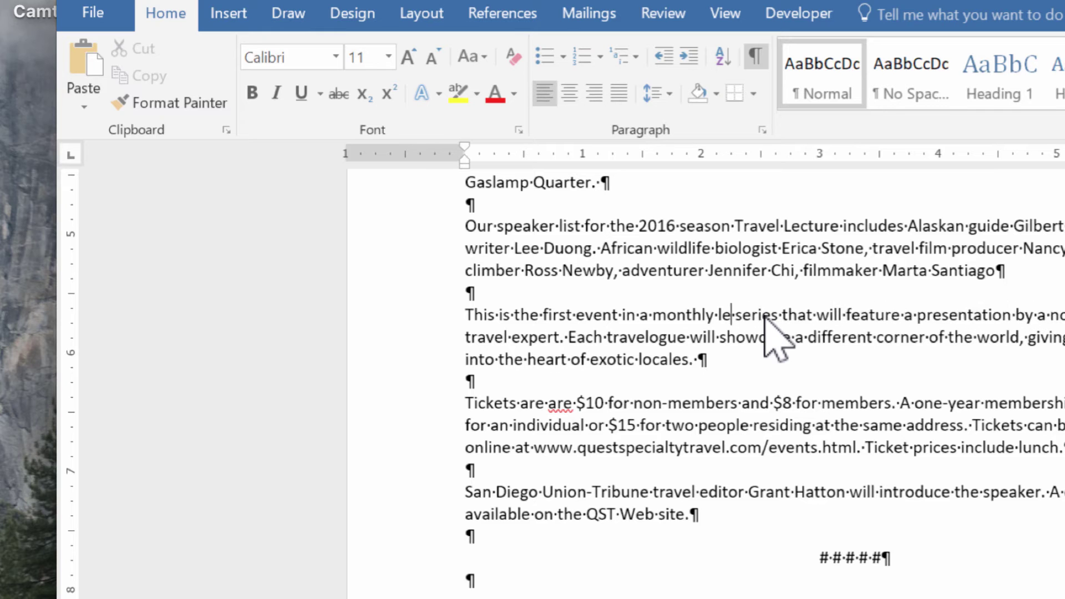
click(770, 381)
scroll(770, 380, up, 5)
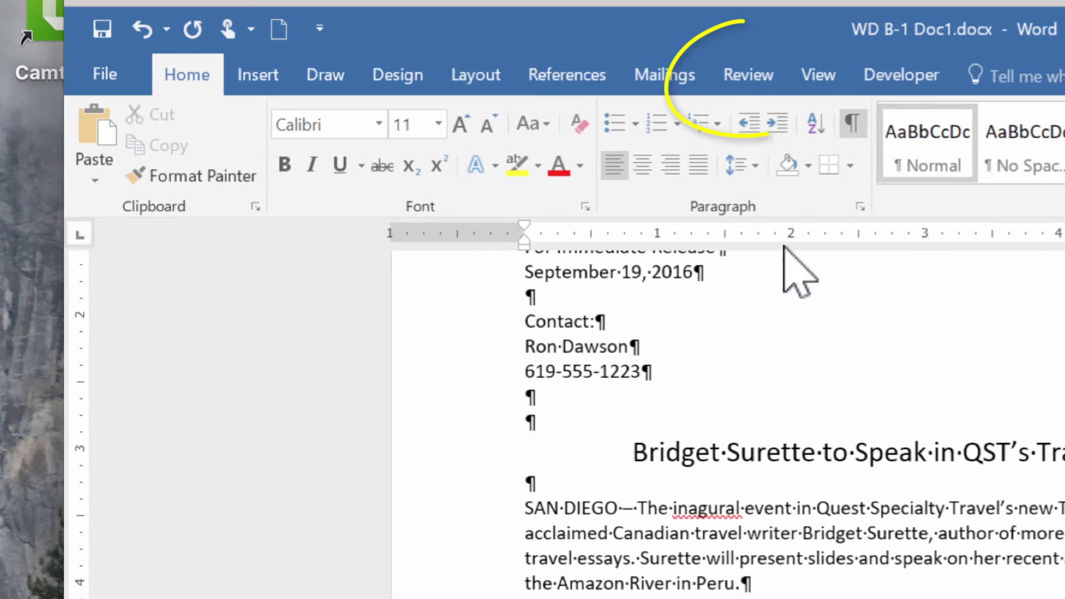
Run Spelling & Grammar, fixing the repeated 'are' and correcting 'inagural' to 'inaugural'
click(757, 77)
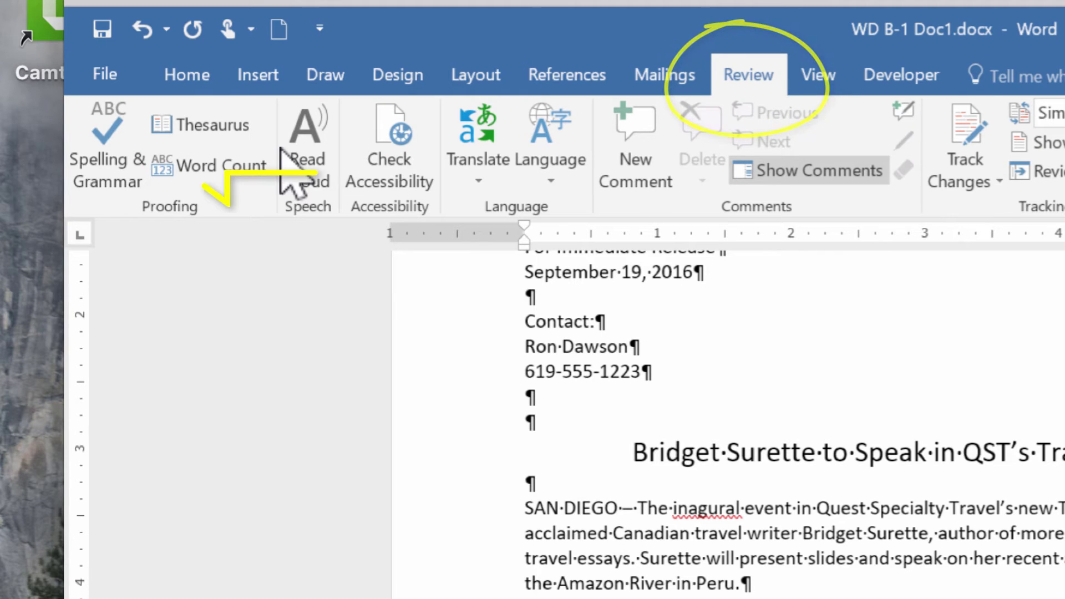
click(107, 131)
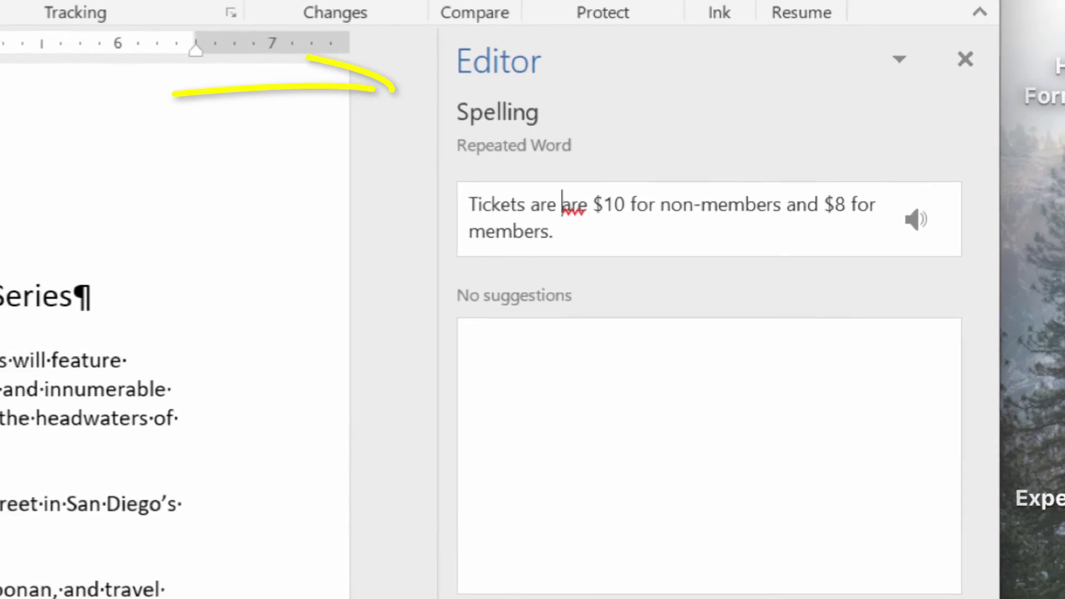
click(546, 215)
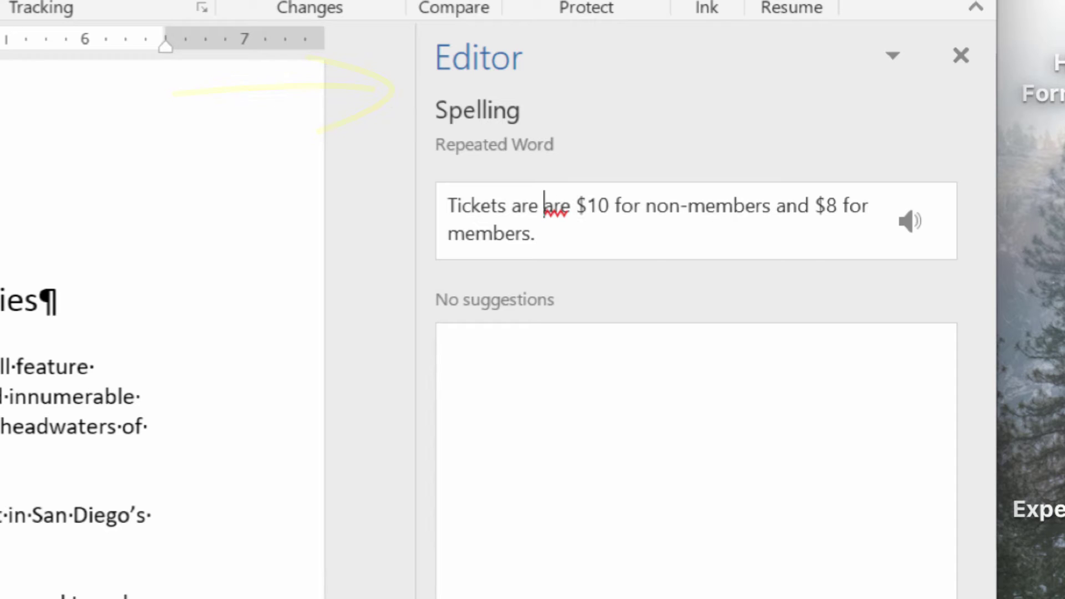
key(Delete)
key(Delete)
key(Delete)
key(Delete)
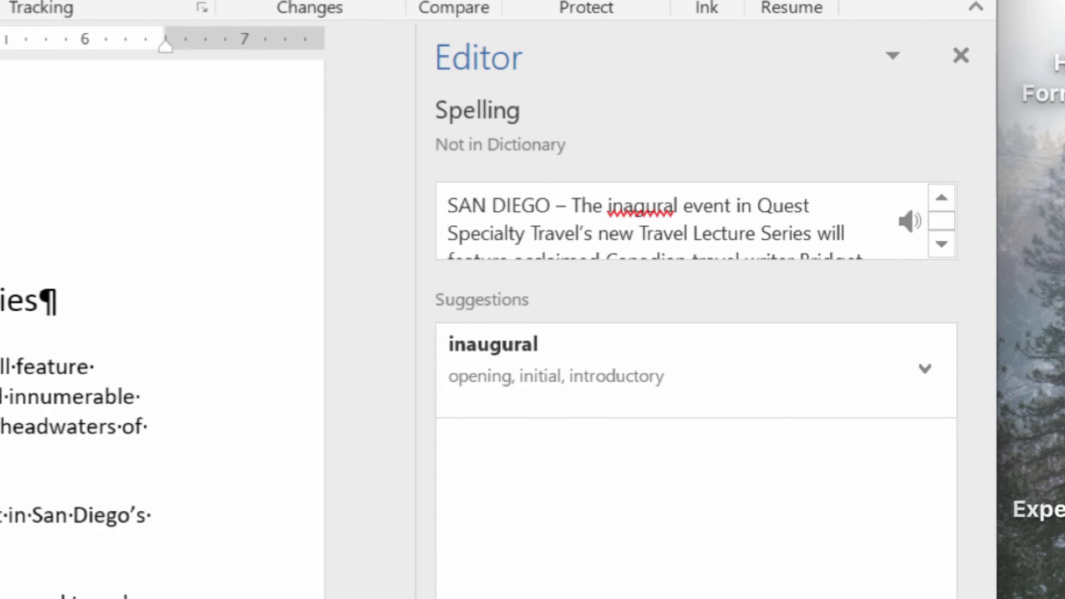
click(563, 368)
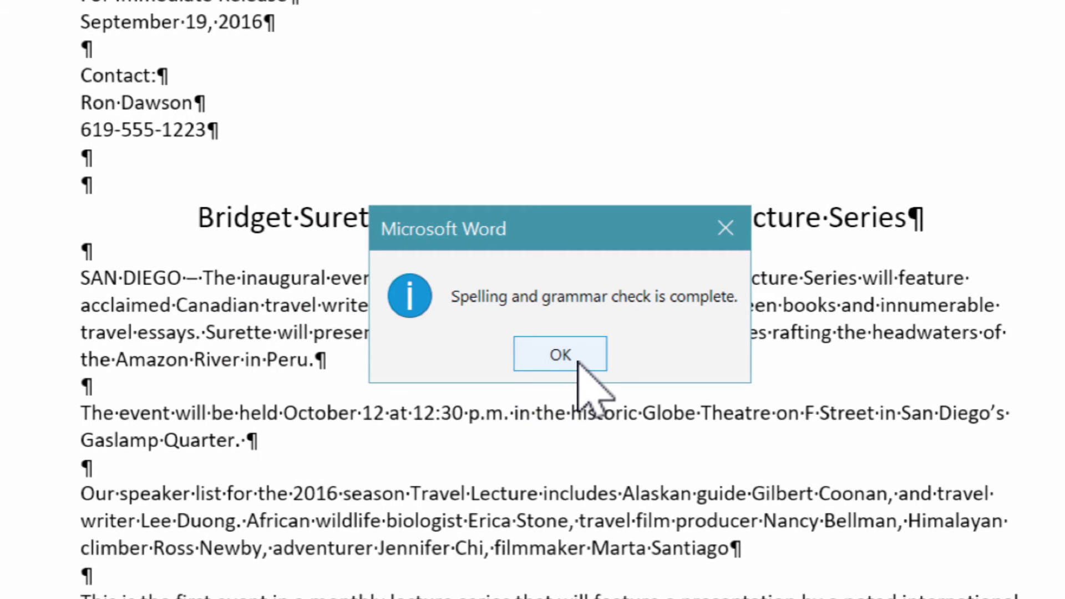
click(580, 364)
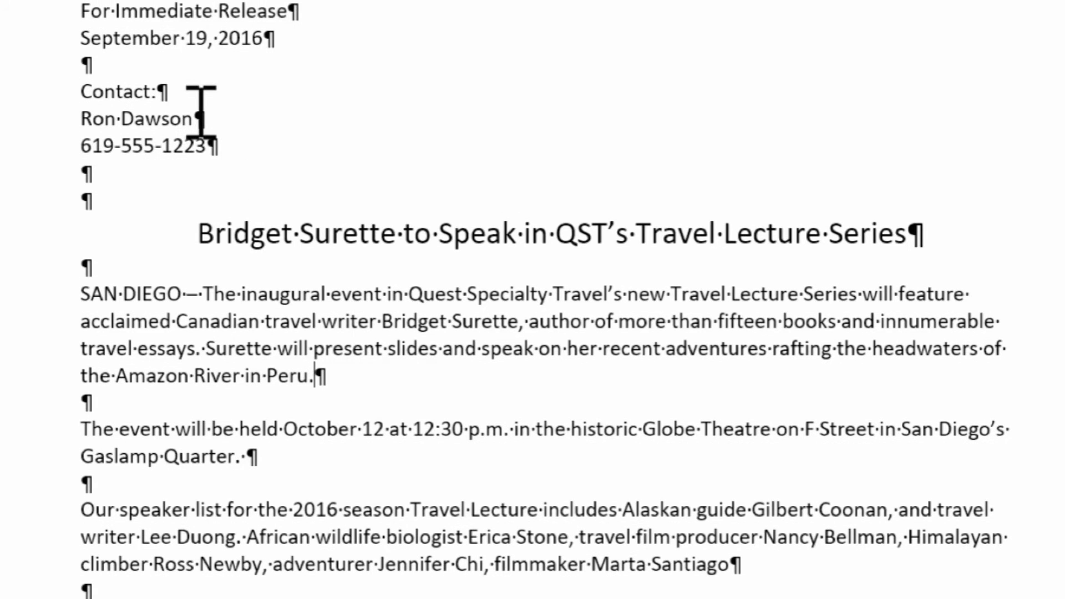
Replace the contact name with the new contact's name, then add 'Karachter' after 'Peru.' and view its suggestions
drag(196, 114, 19, 121)
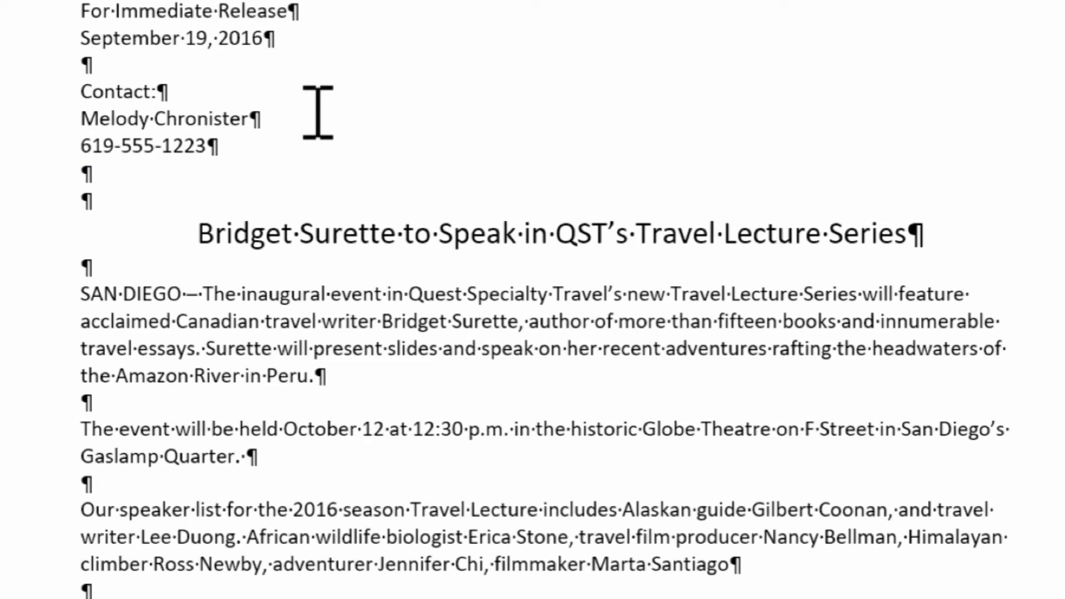
click(401, 380)
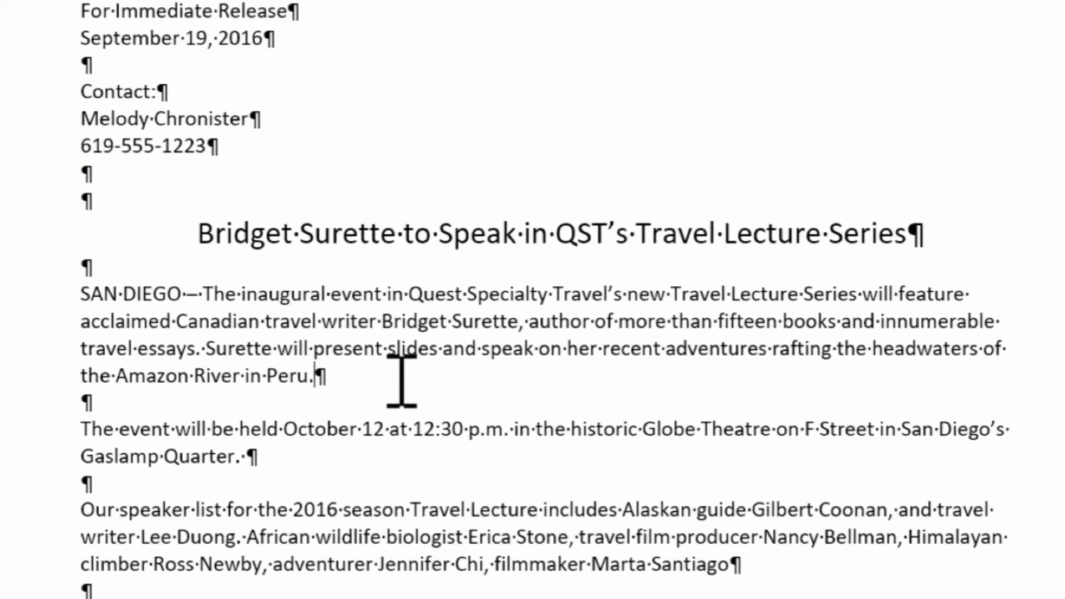
text(Karachter)
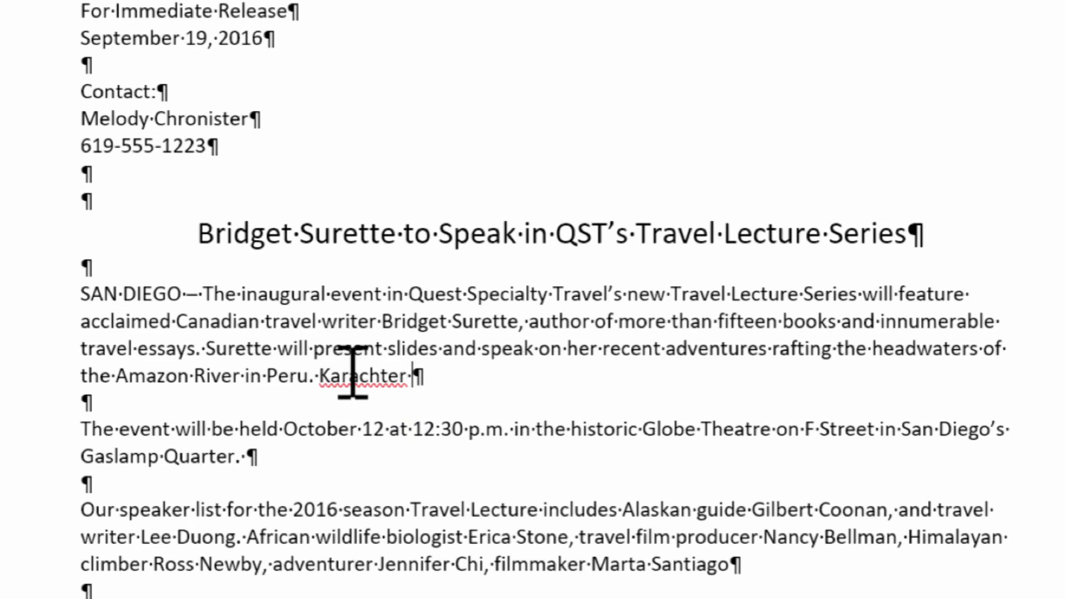
click(351, 375)
right_click(351, 375)
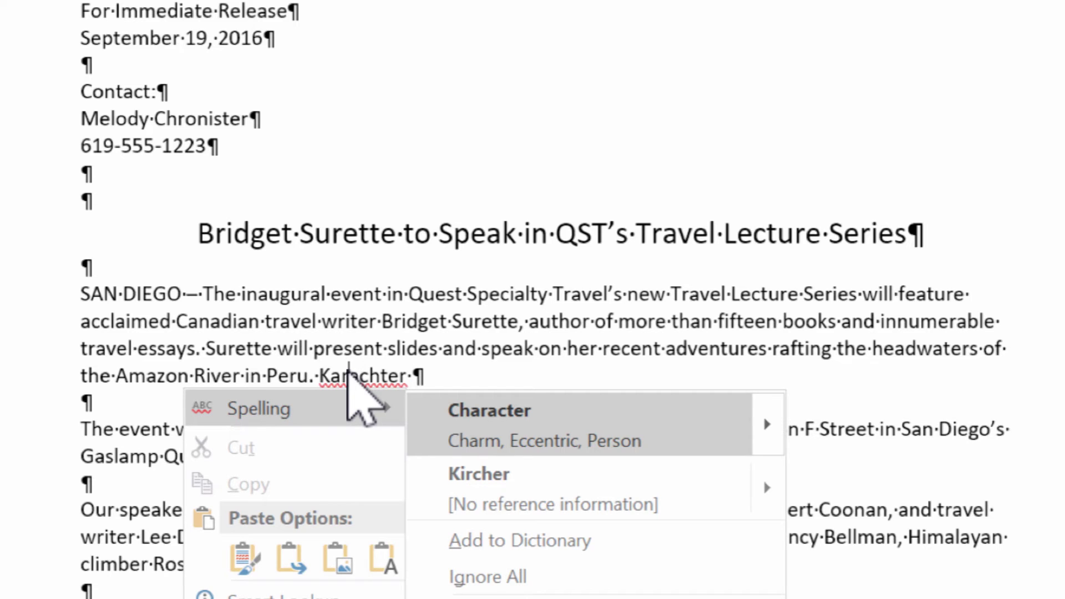
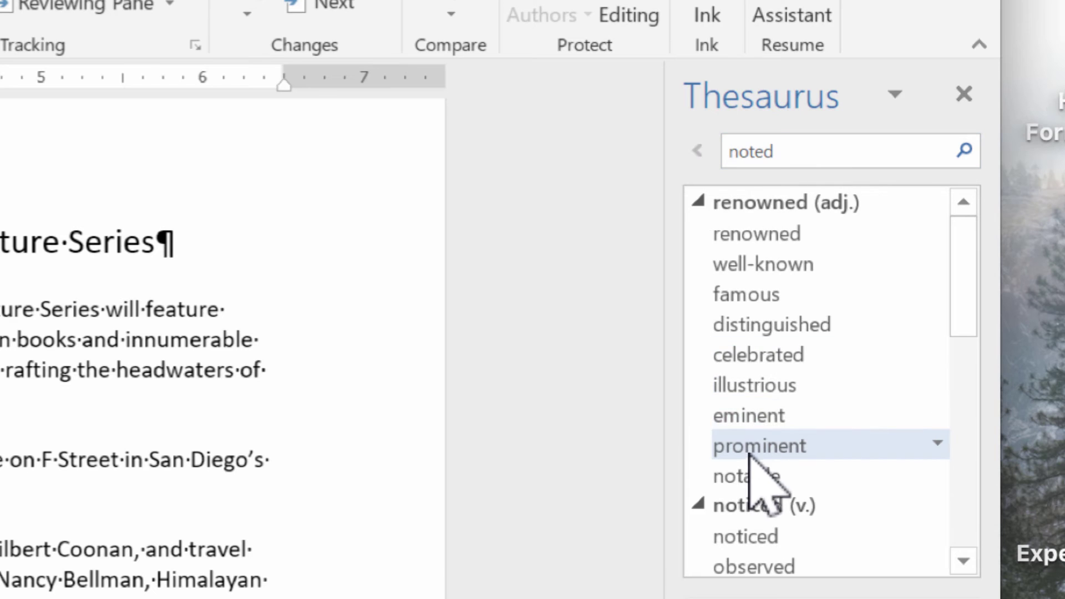
Use the Thesaurus to replace 'noted' with 'prominent' in the lecture series paragraph
click(938, 443)
click(898, 478)
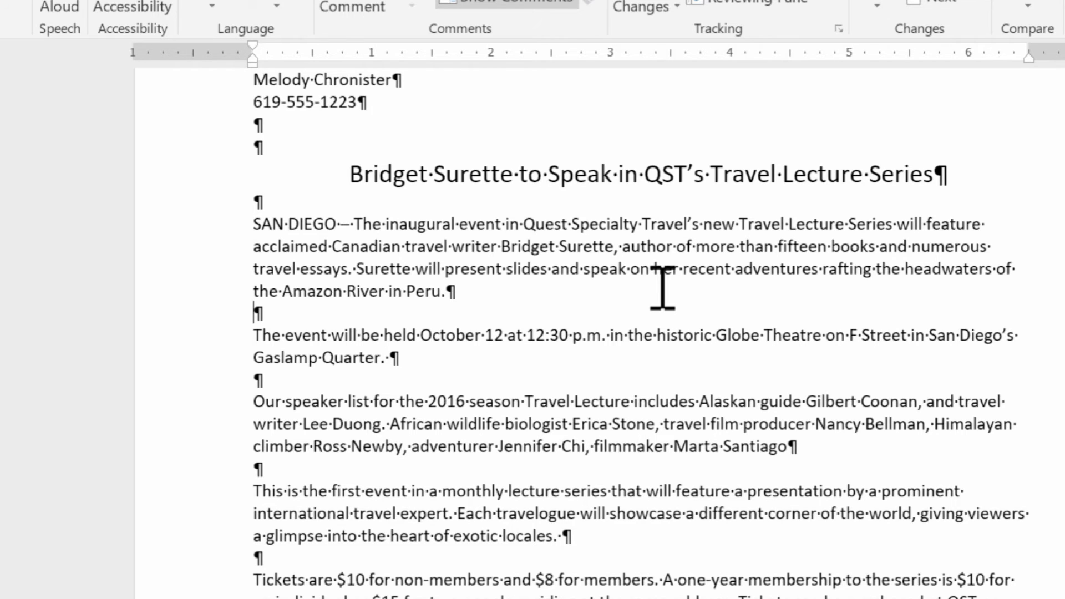
scroll(792, 304, down, 2)
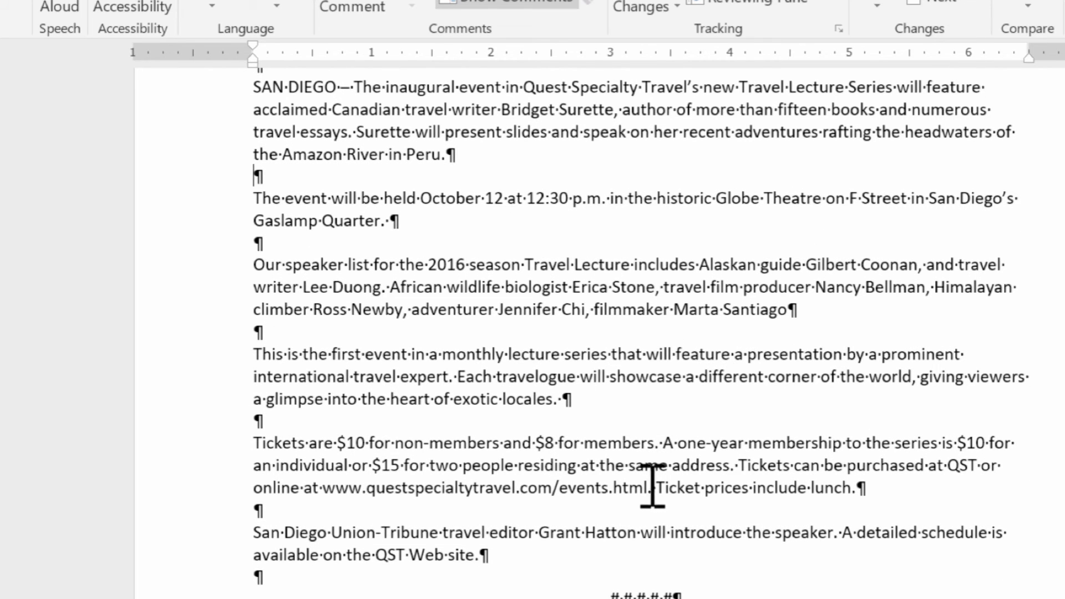
drag(649, 487, 328, 487)
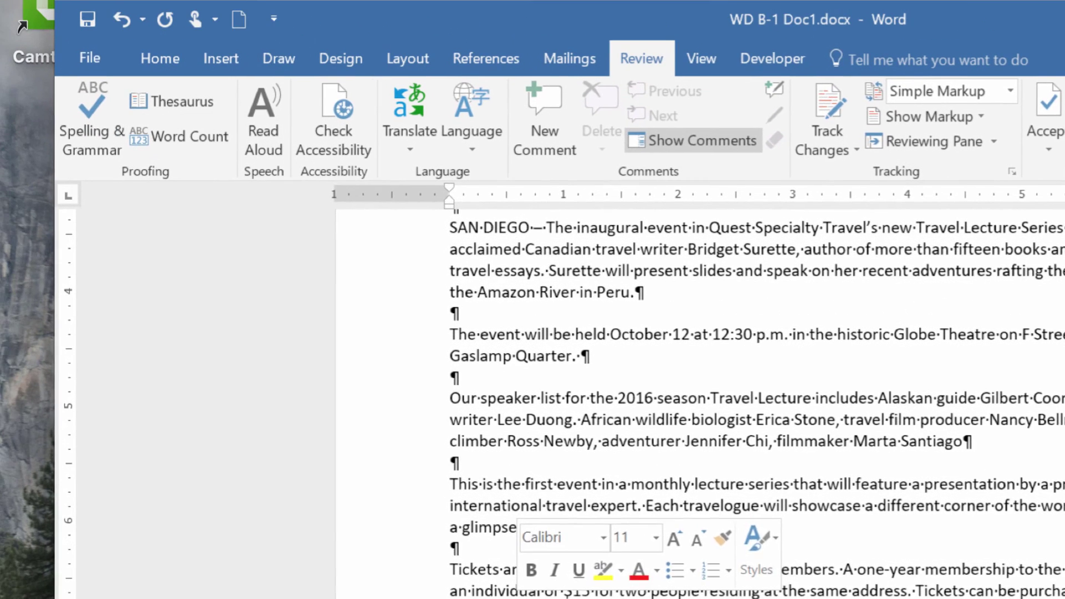
right_click(543, 273)
key(Escape)
click(221, 60)
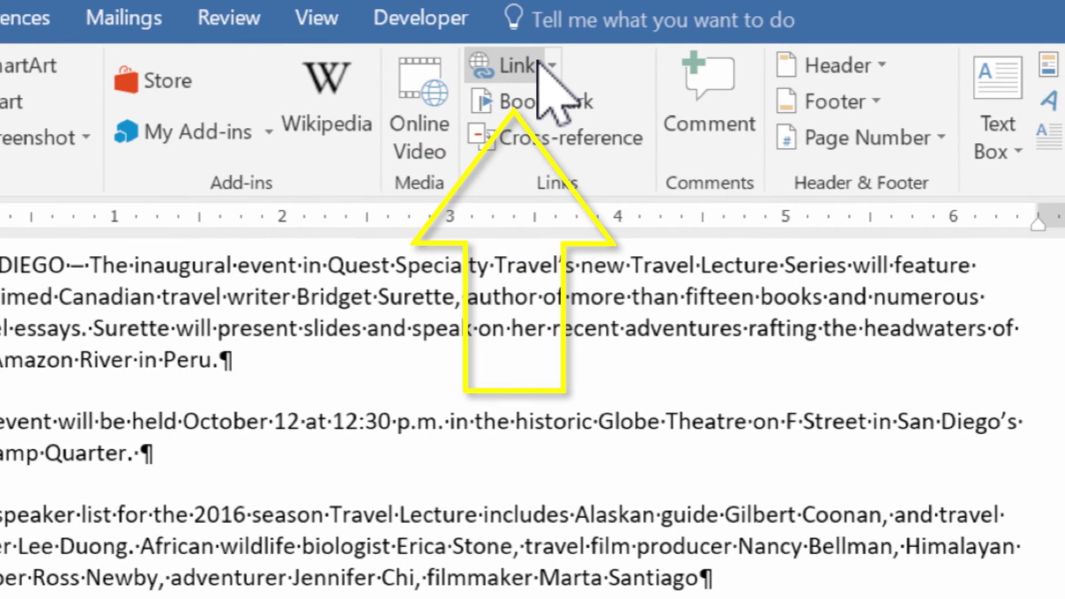
click(527, 62)
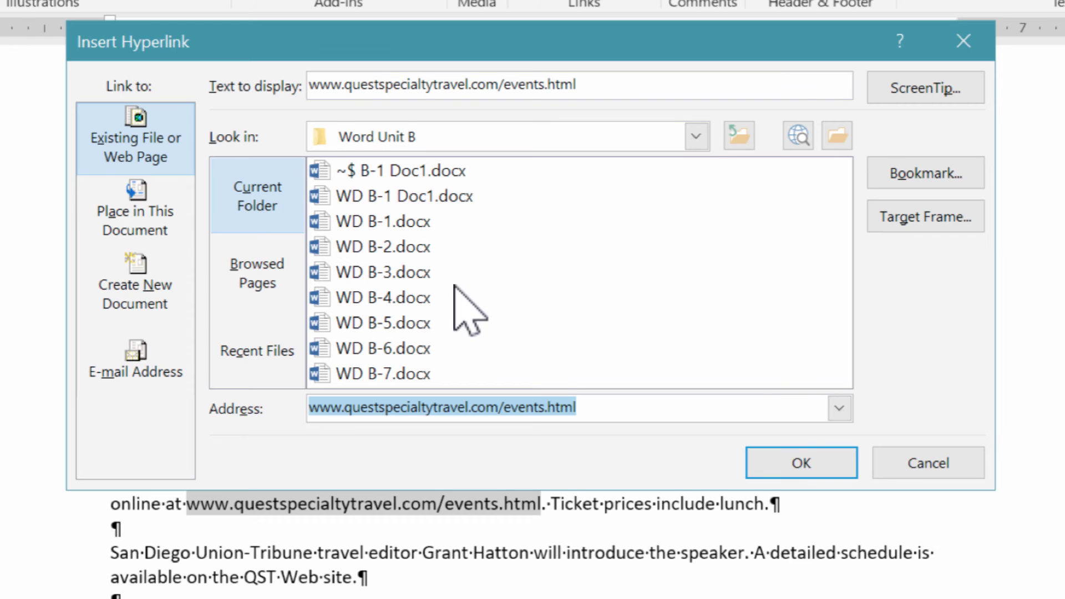
drag(582, 406, 283, 410)
key(ctrl+c)
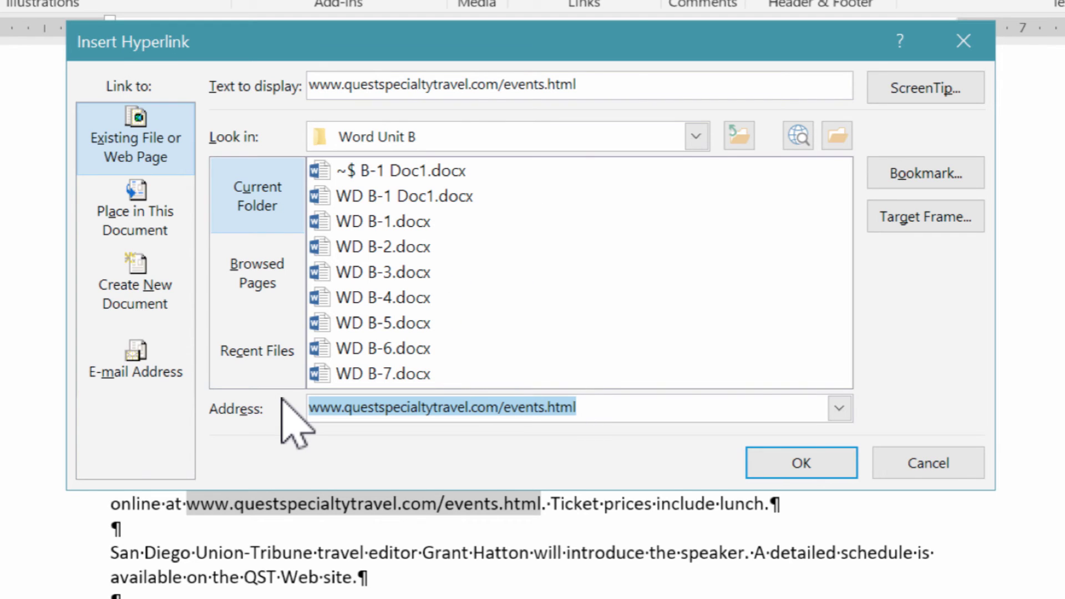
key(Delete)
key(ctrl+v)
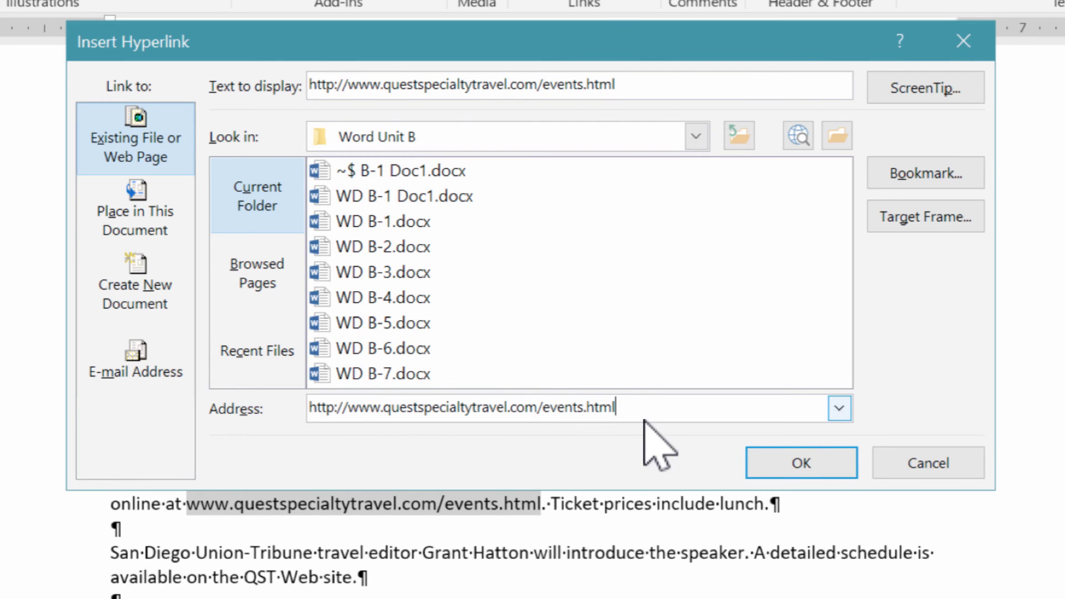
click(801, 448)
click(672, 450)
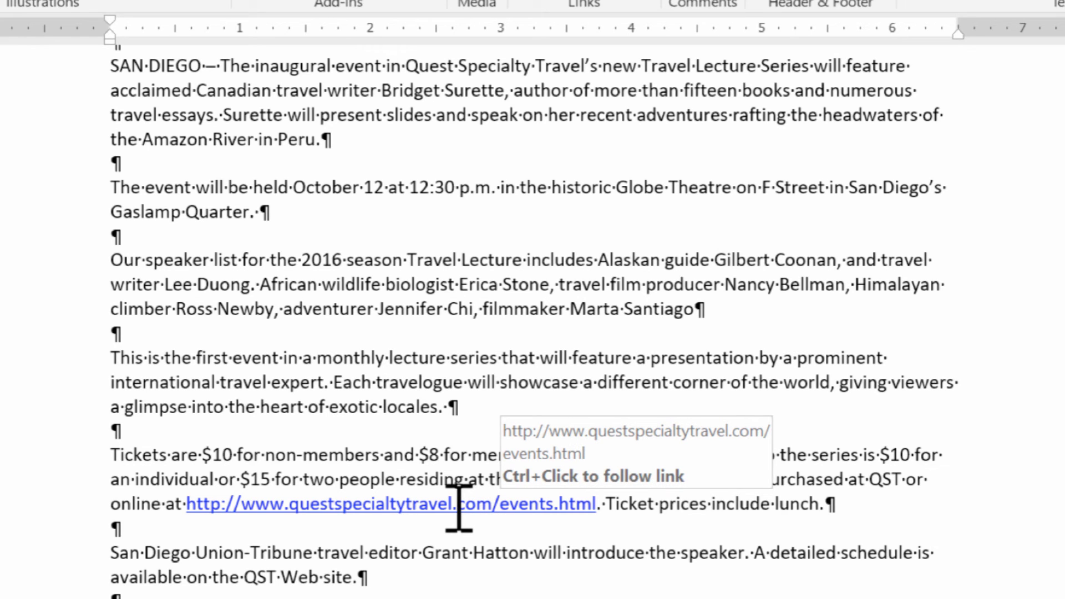
key(Up)
key(Up)
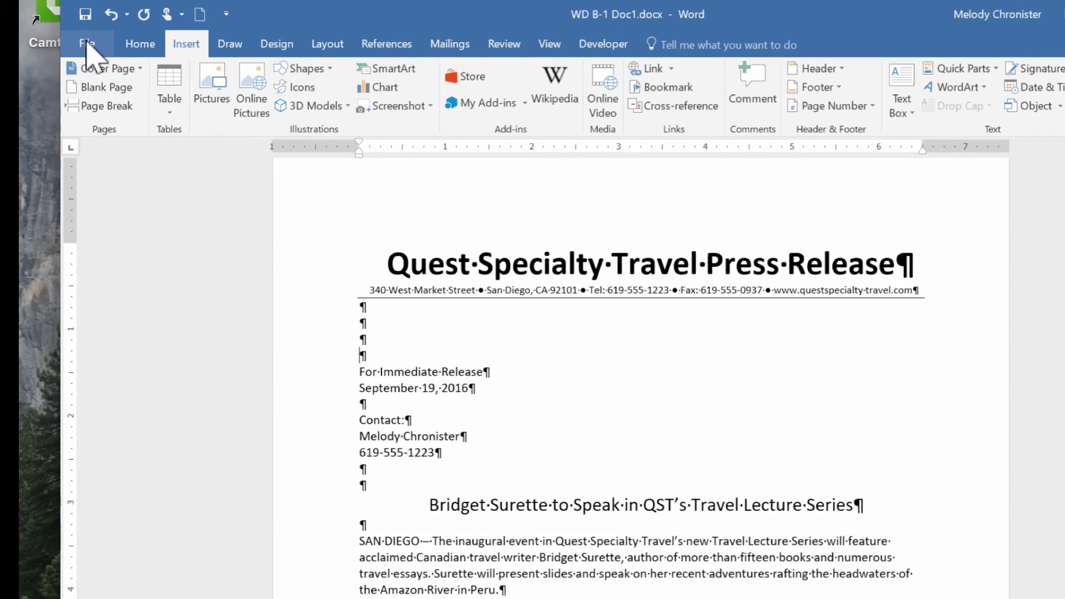
Review all properties on the Info page, then check the Advanced Properties Summary tab
click(87, 44)
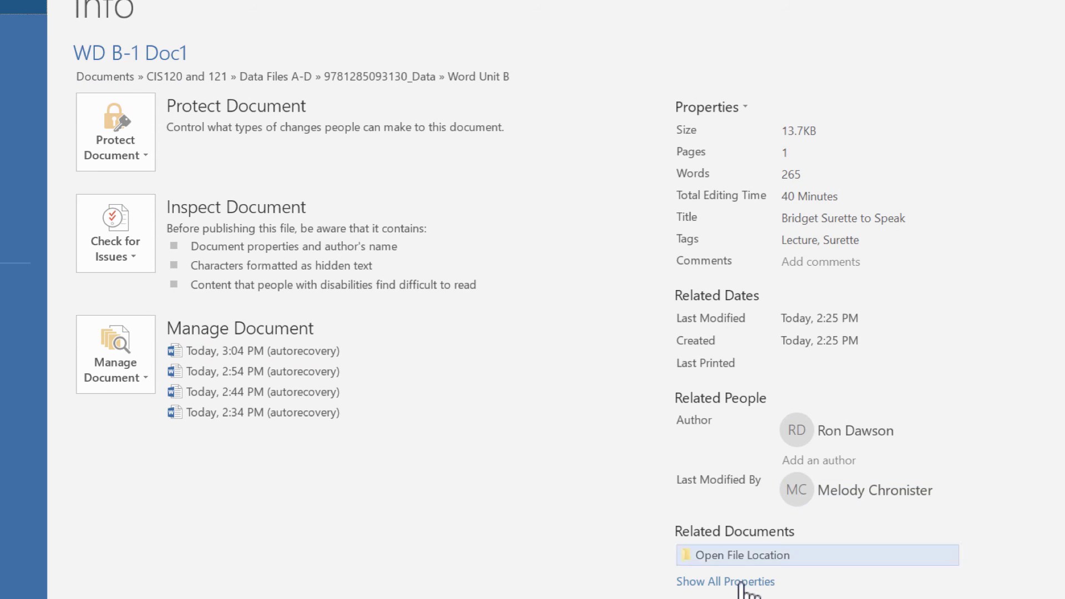
click(727, 581)
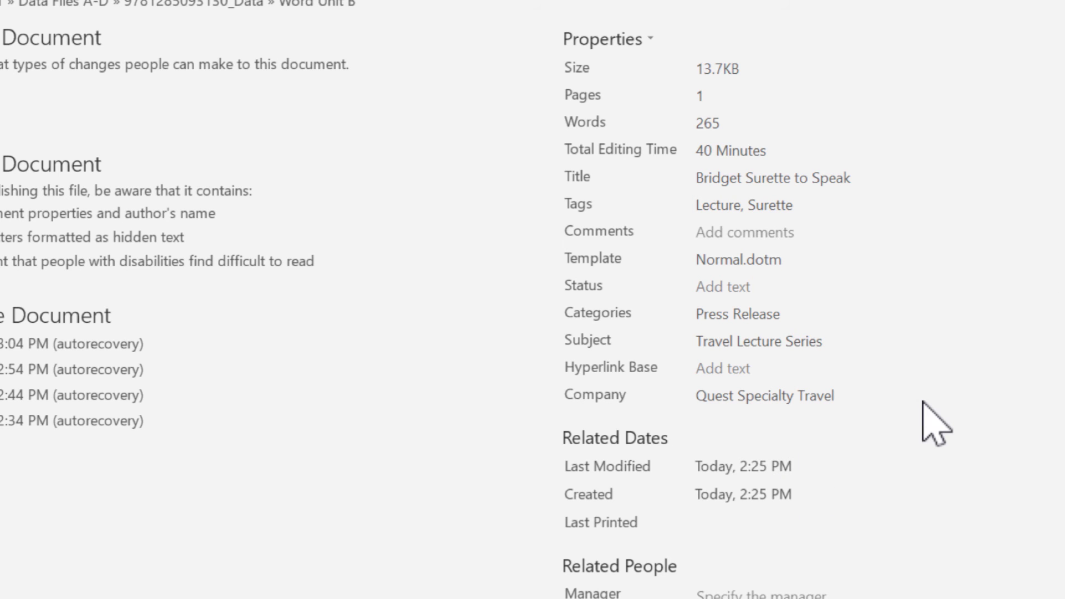
scroll(610, 392, down, 4)
scroll(808, 561, up, 4)
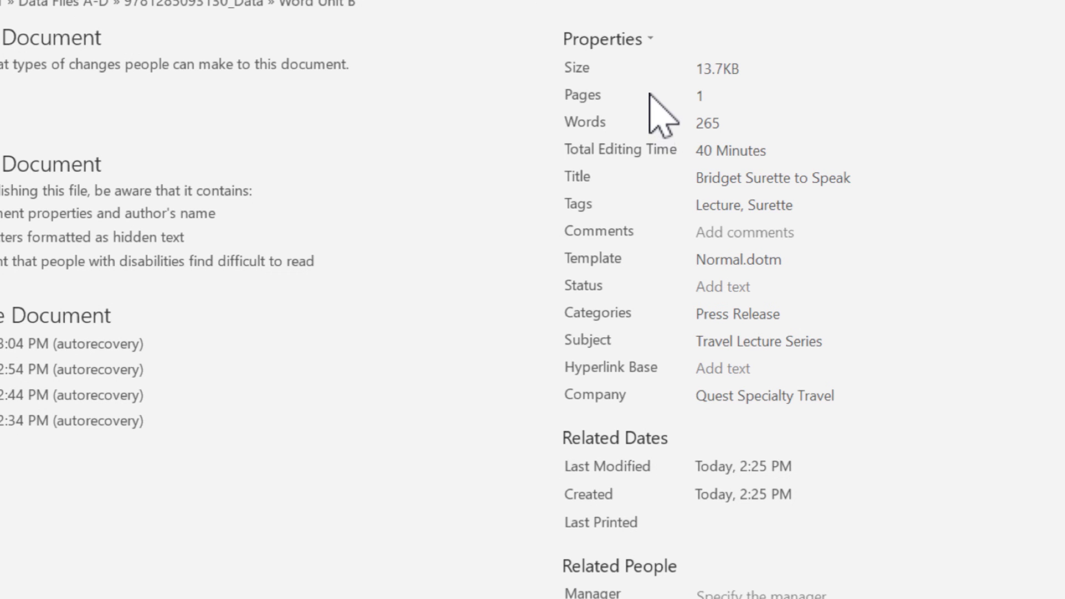
click(648, 40)
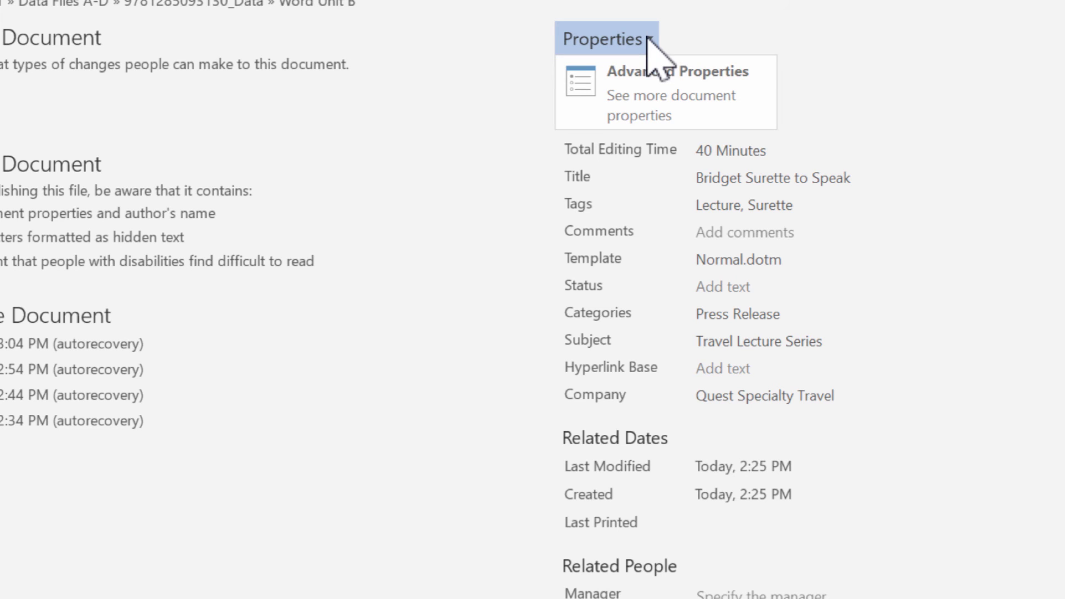
click(673, 108)
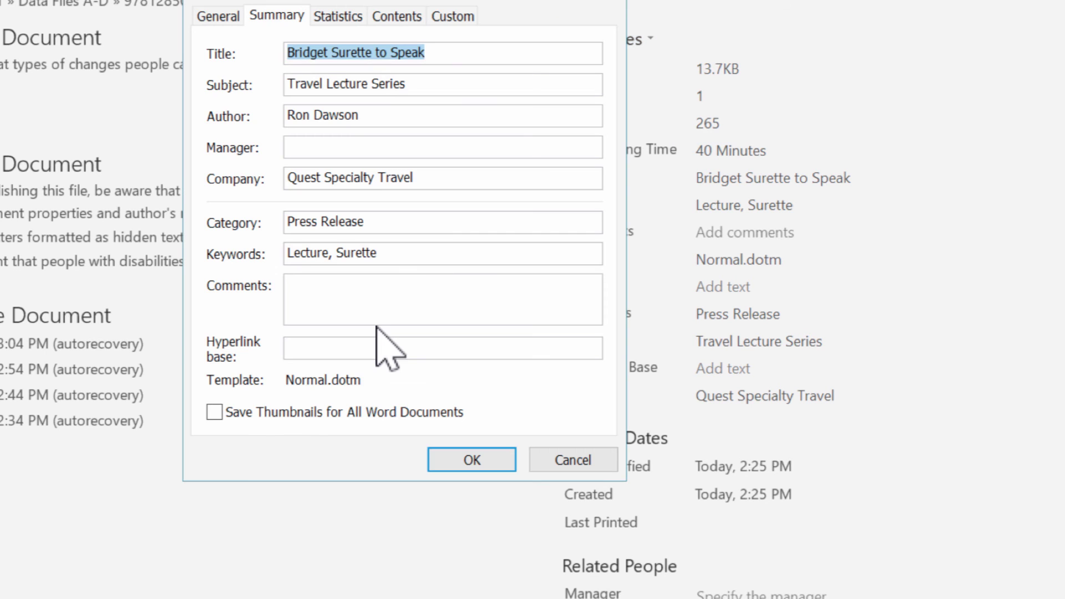
click(507, 463)
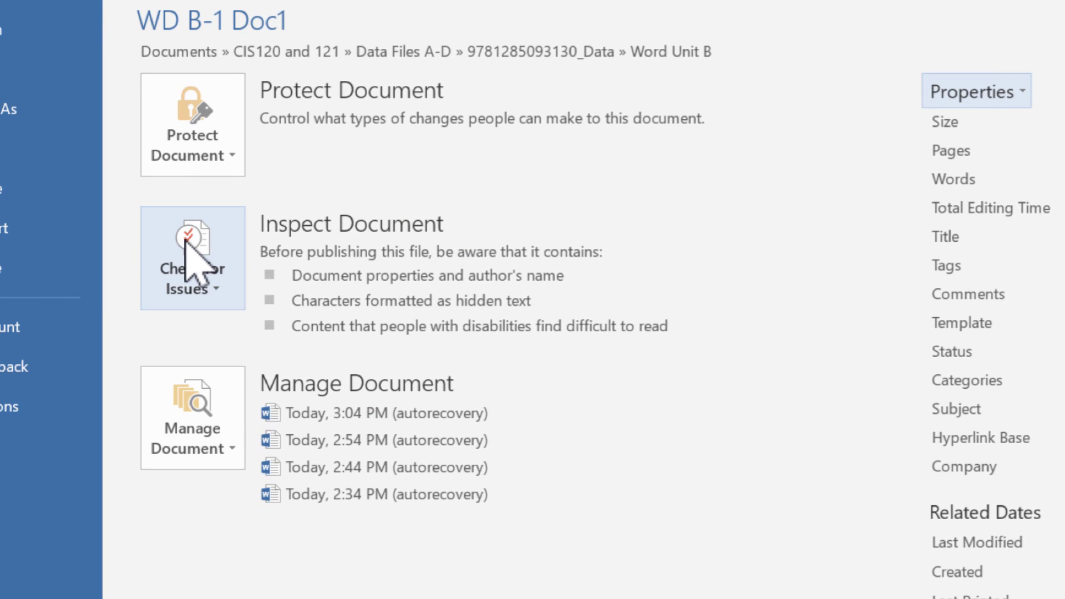
Run the Document Inspector on the press release, saving it when prompted
click(191, 260)
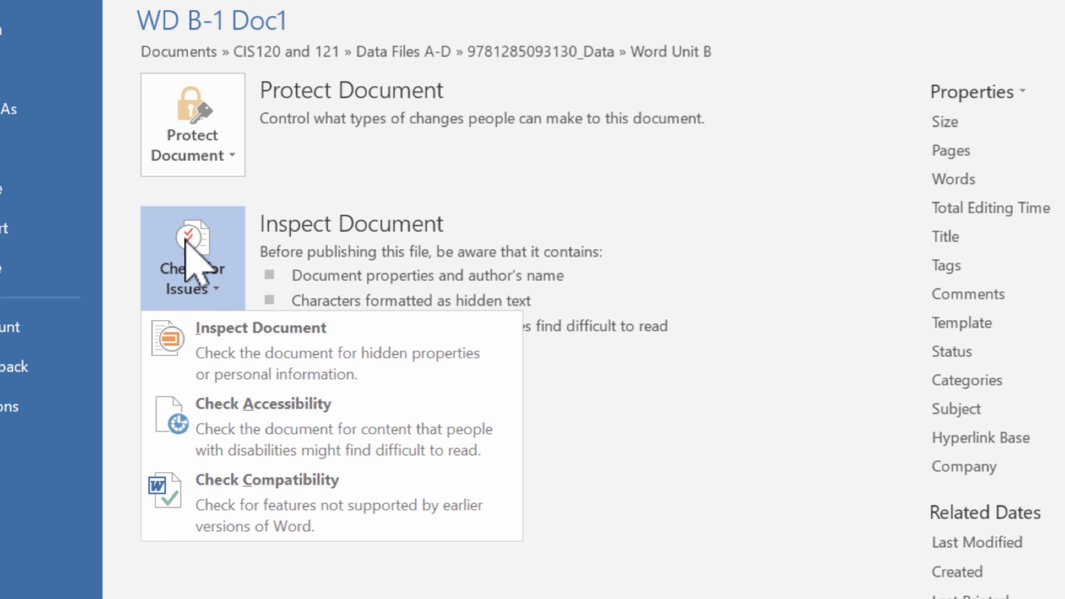
click(249, 344)
key(Return)
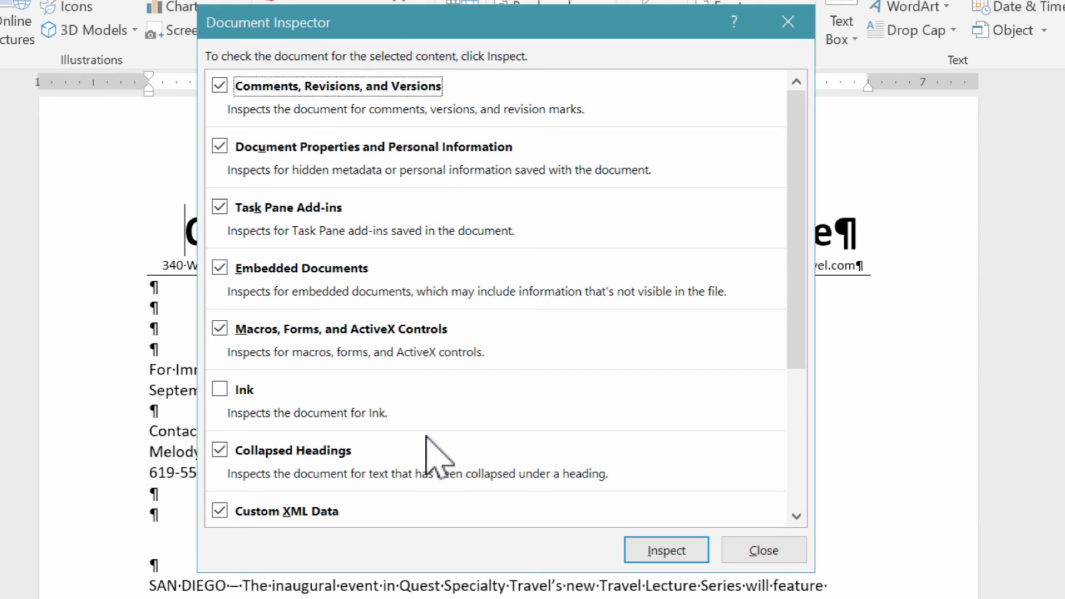
click(652, 549)
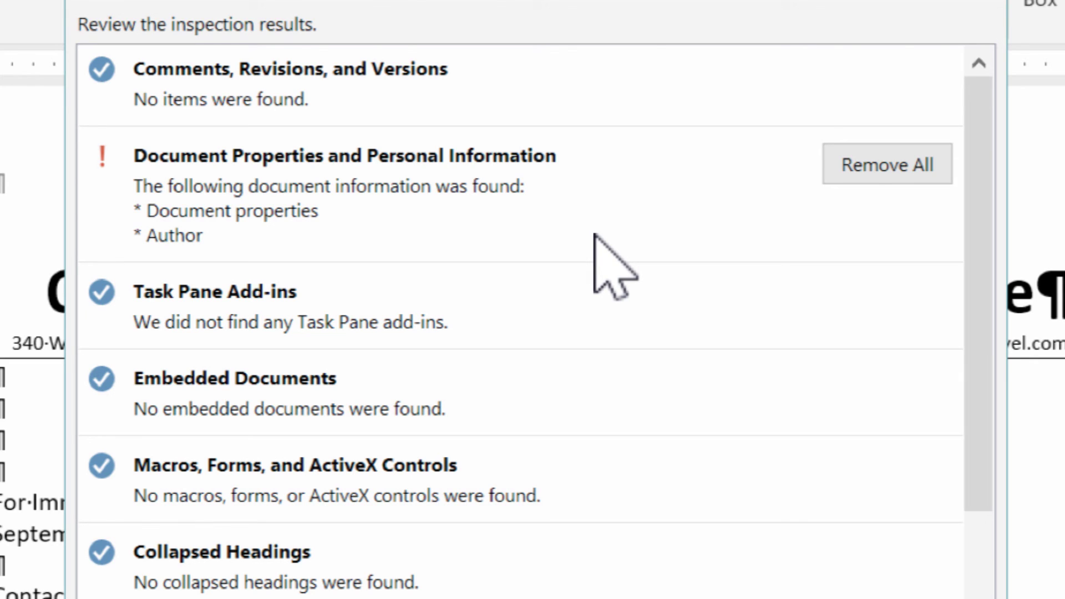
Remove all document properties and personal information, reinspect, then delete the empty paragraph above the title
click(893, 165)
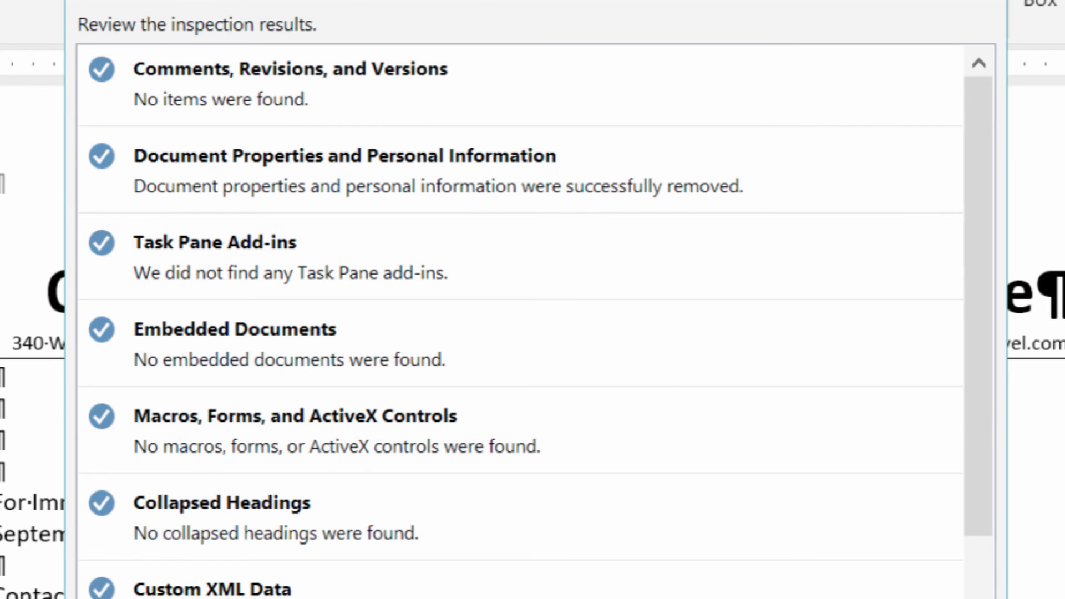
key(alt+r)
key(alt+i)
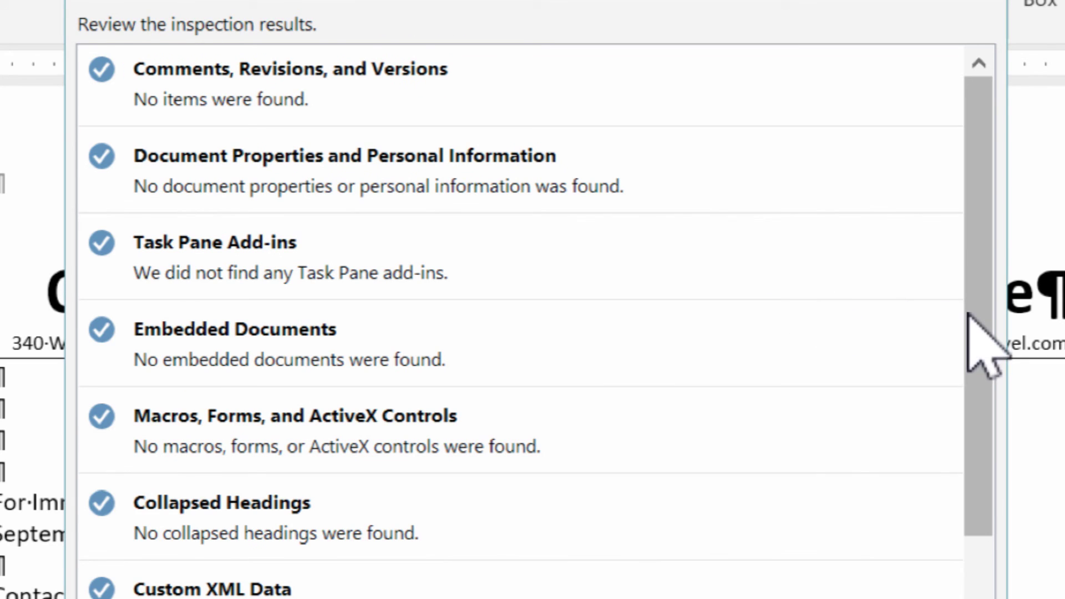
drag(968, 313, 993, 499)
click(797, 528)
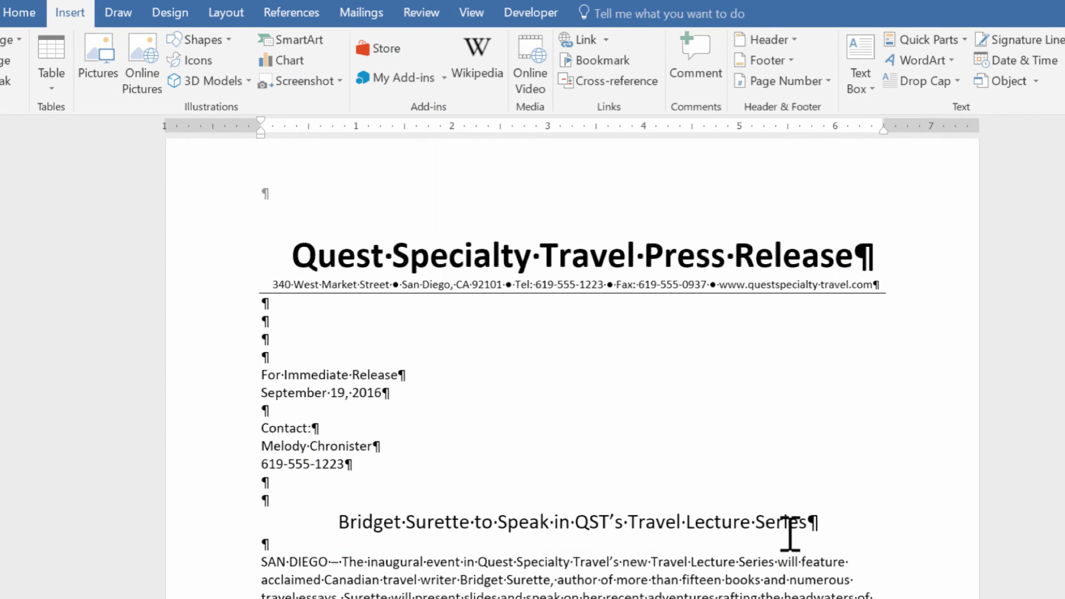
key(Delete)
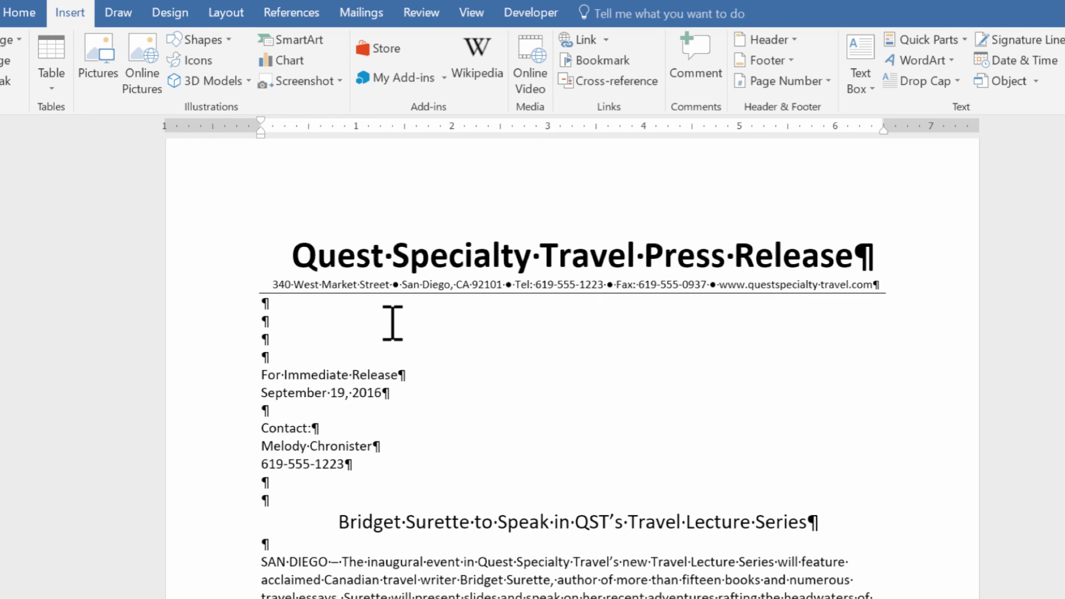
Check the Protect Document options on Info, then hide formatting marks with Show/Hide ¶
click(2, 12)
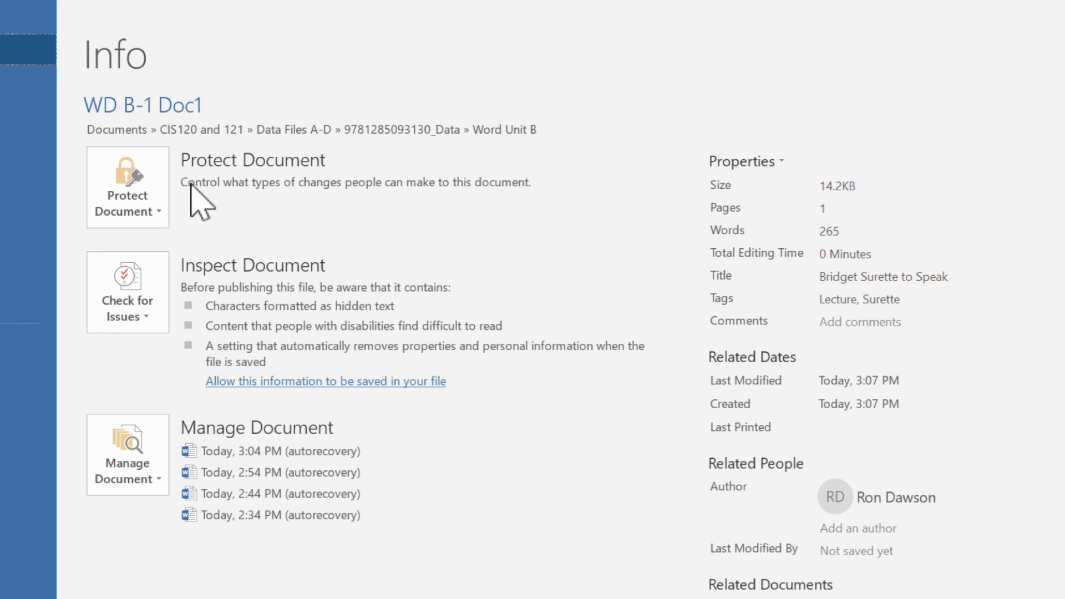
click(123, 206)
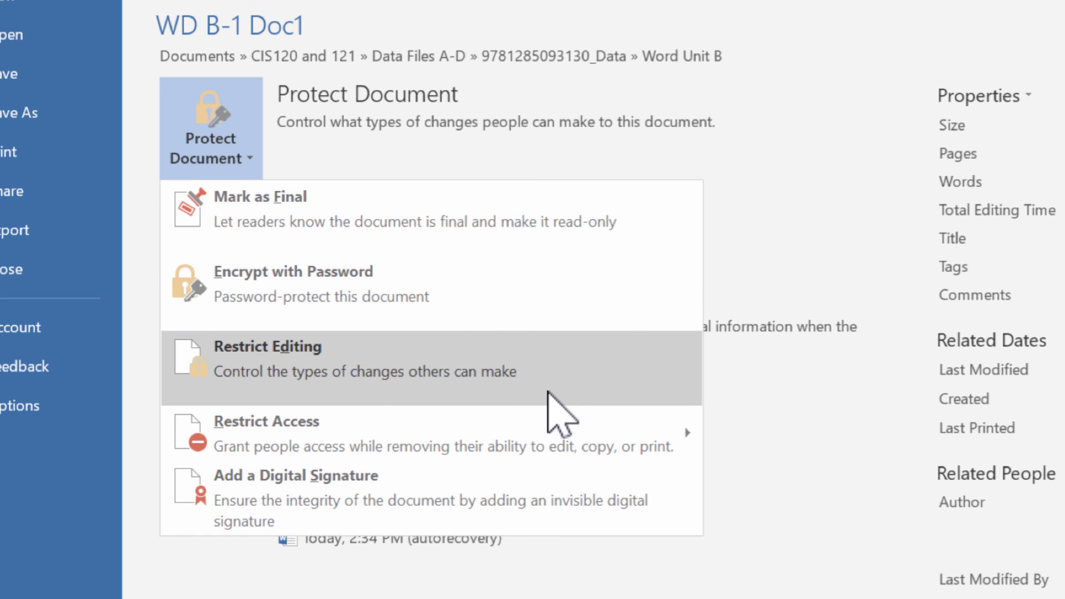
mouse_move(570, 437)
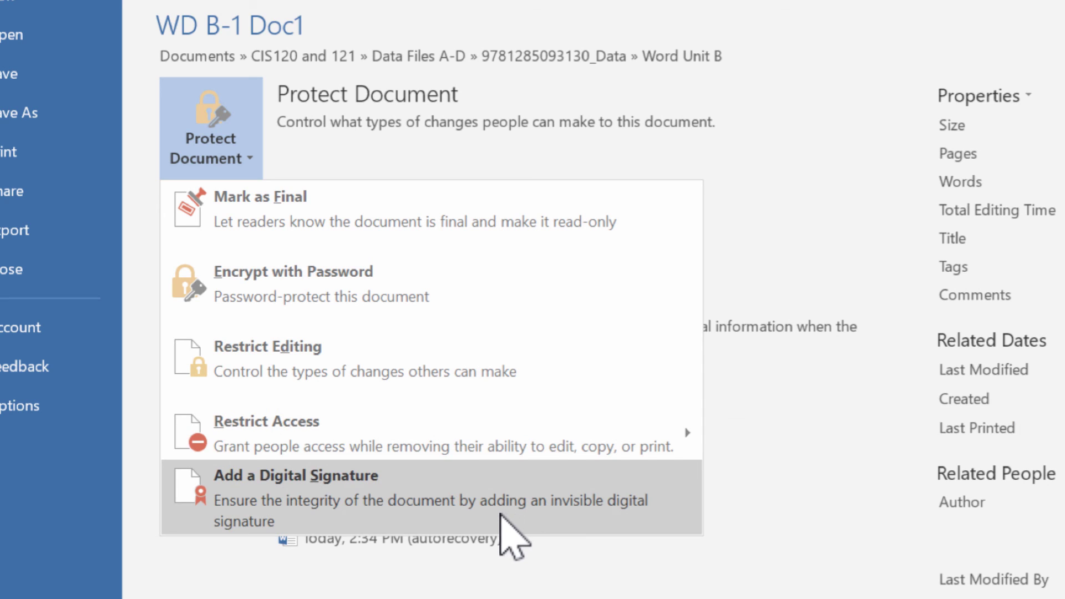
click(632, 114)
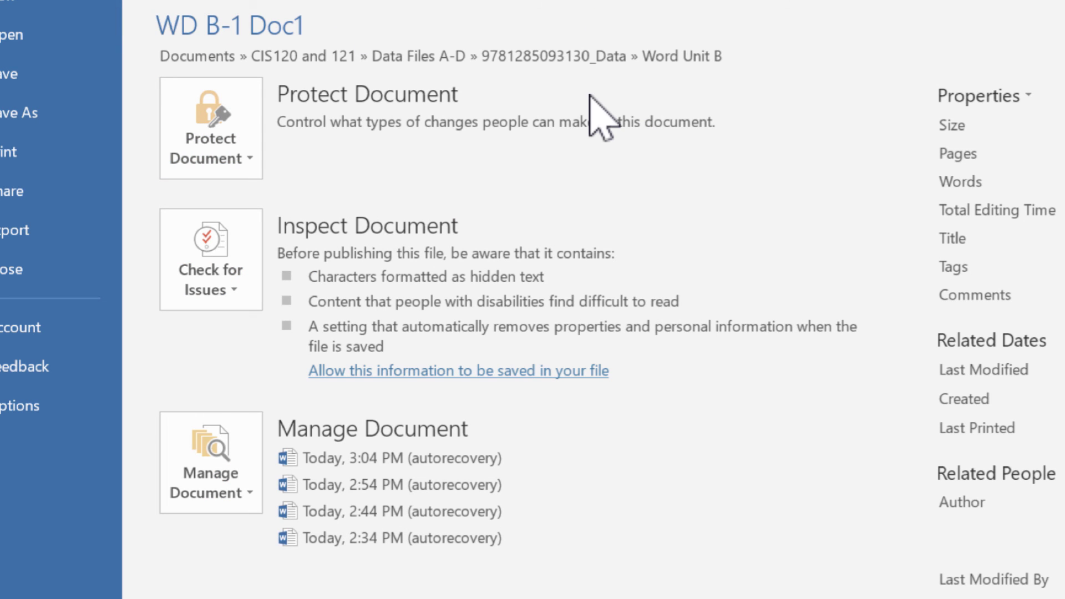
key(Escape)
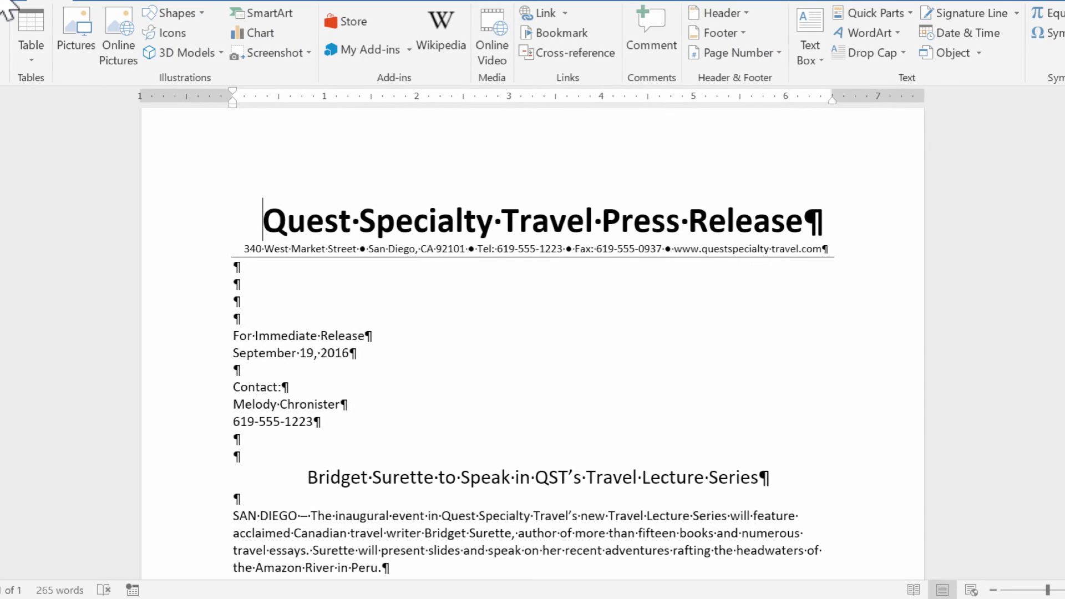
click(10, 4)
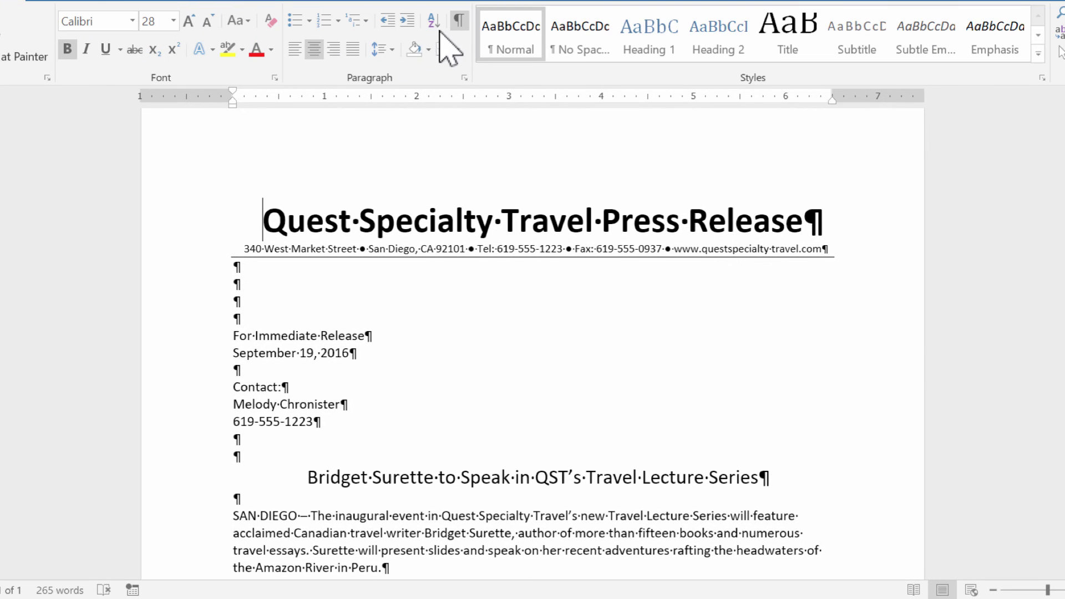
click(458, 20)
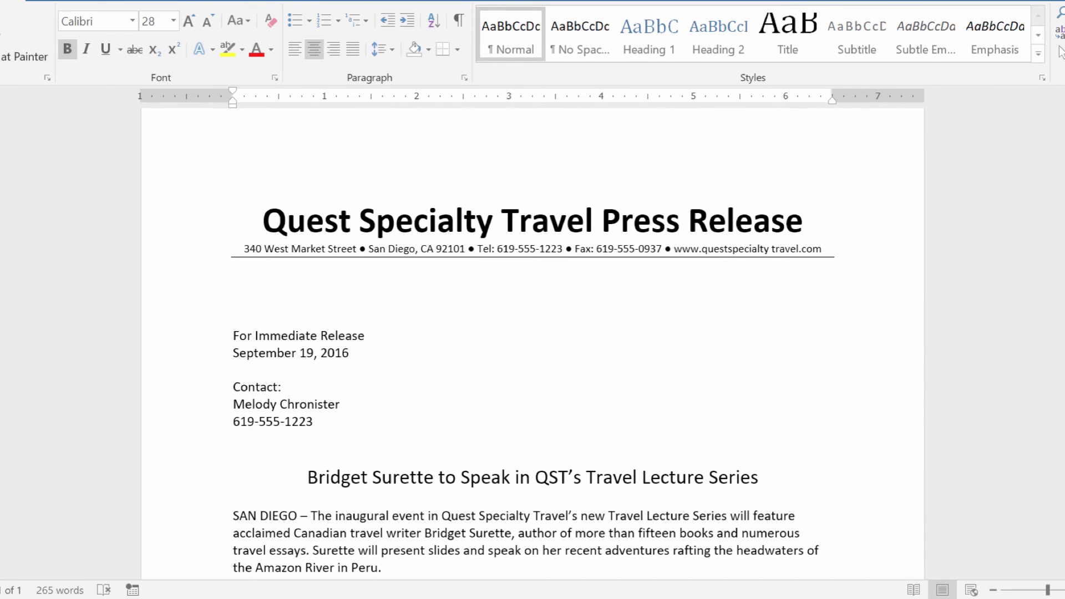